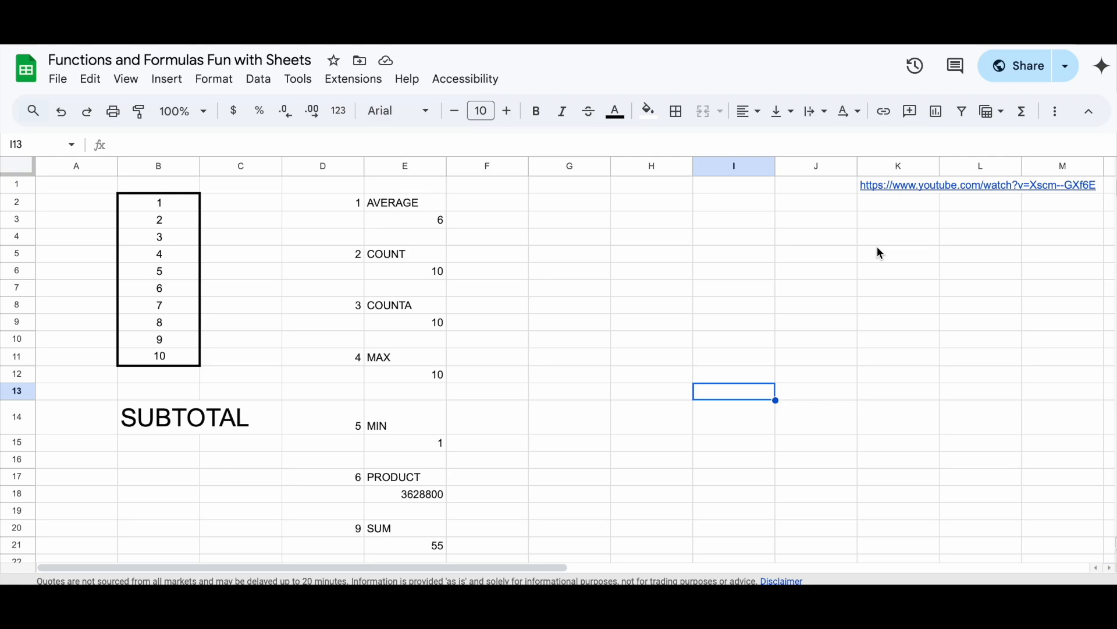
Step: Inspect the SUBTOTAL formula in E3 under the AVERAGE label, including its function code argument
click(223, 425)
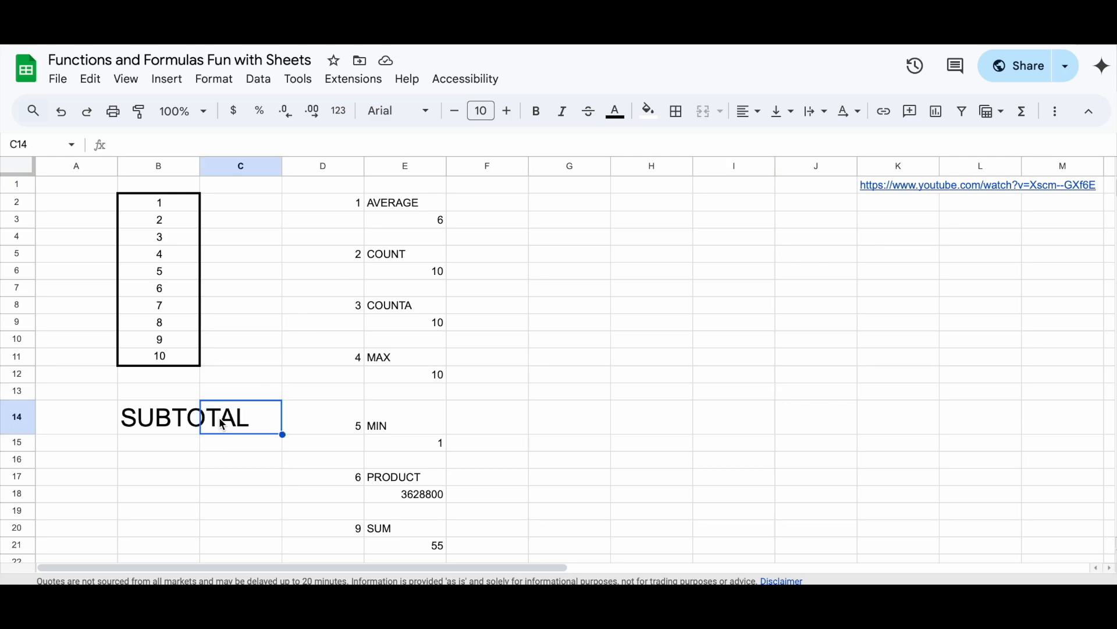
click(154, 419)
click(311, 423)
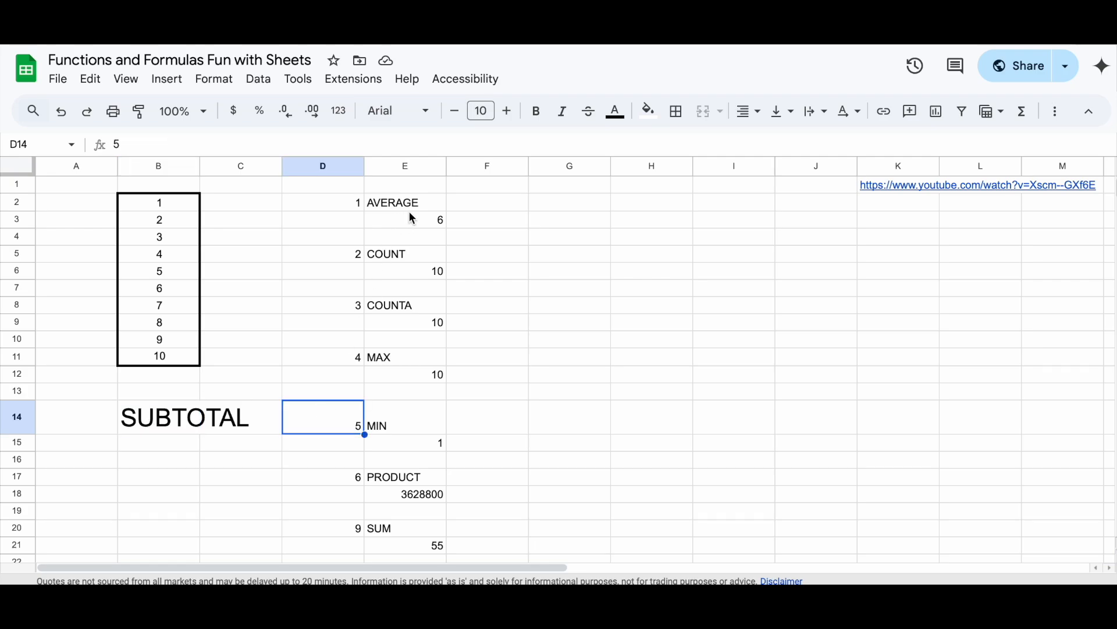
click(427, 225)
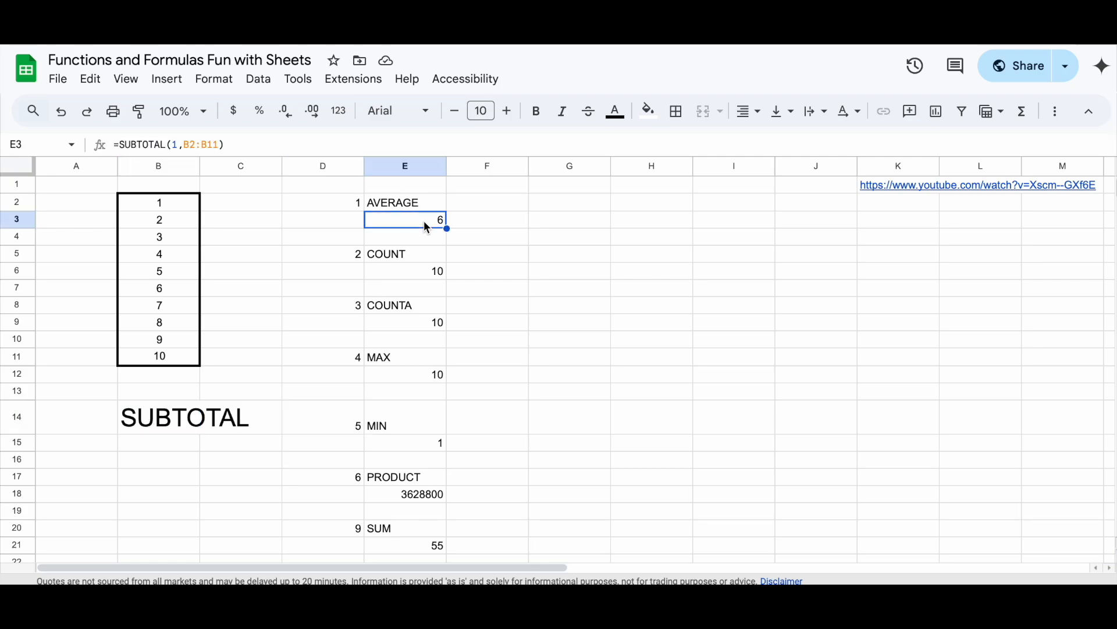
click(126, 145)
triple_click(124, 144)
click(149, 145)
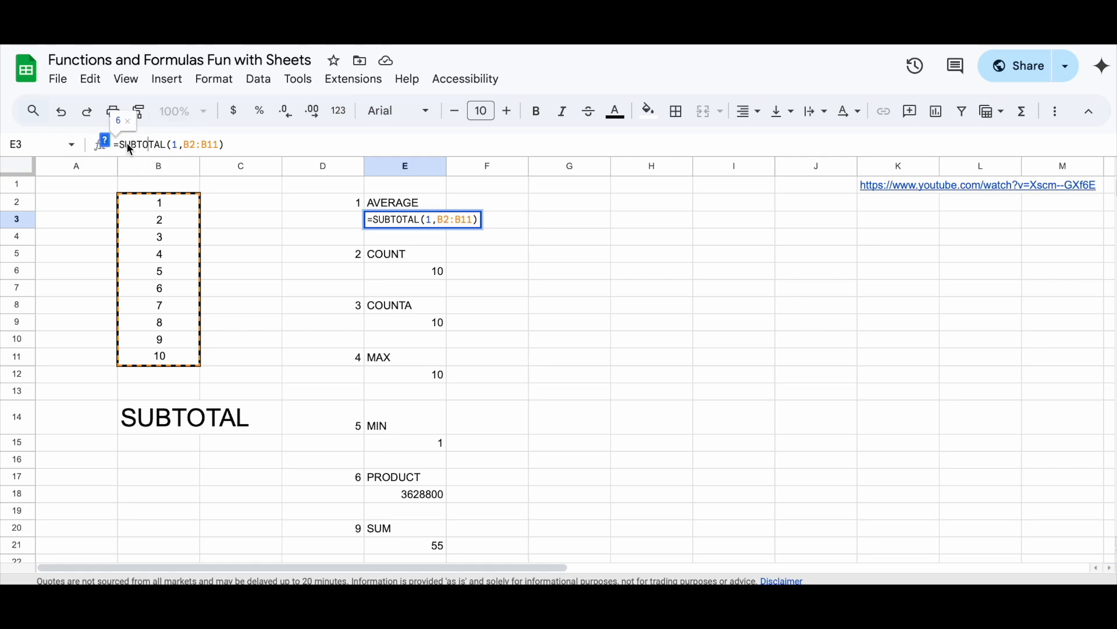
click(172, 146)
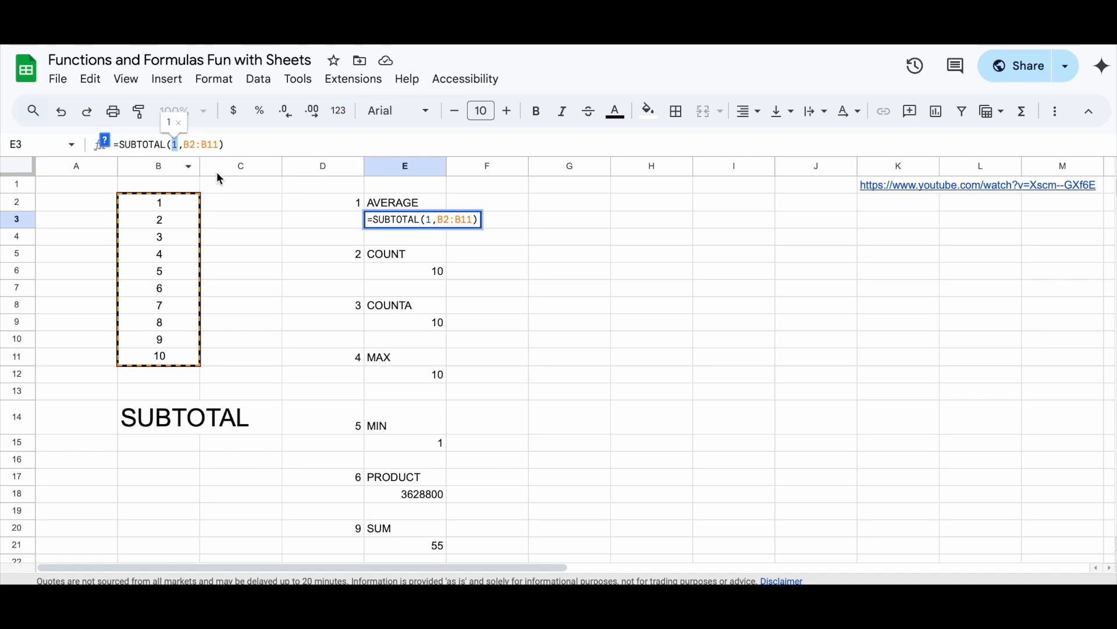
click(241, 183)
key(BackSpace)
key(BackSpace)
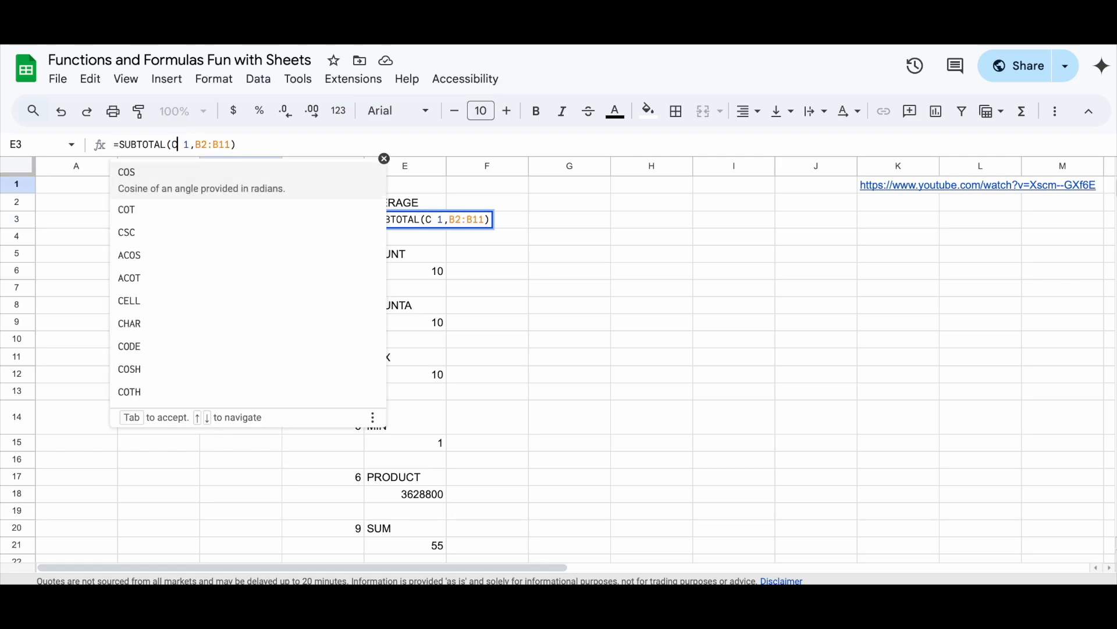
key(Delete)
click(184, 145)
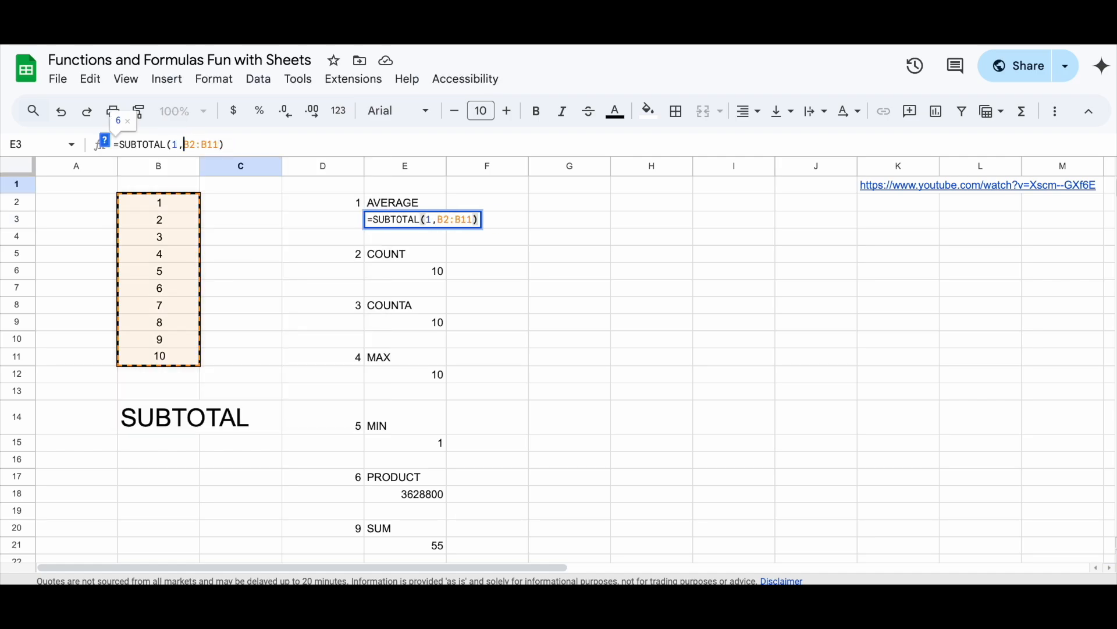
Step: Open the full SUBTOTAL help article from the E3 formula and review its function codes, leaving the formula as it is
click(178, 145)
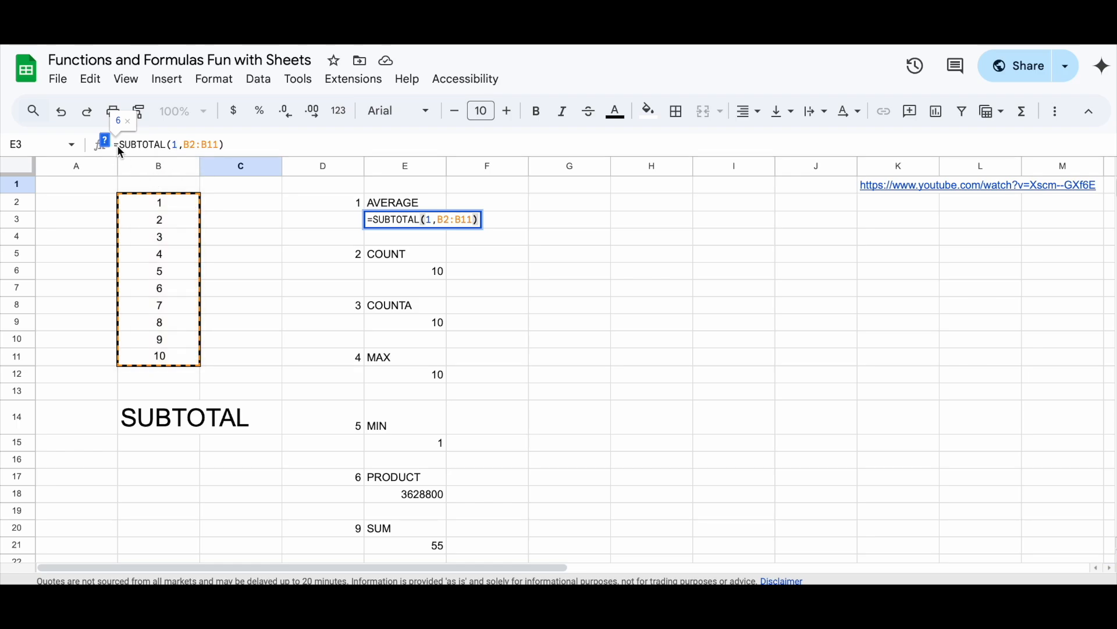
click(106, 140)
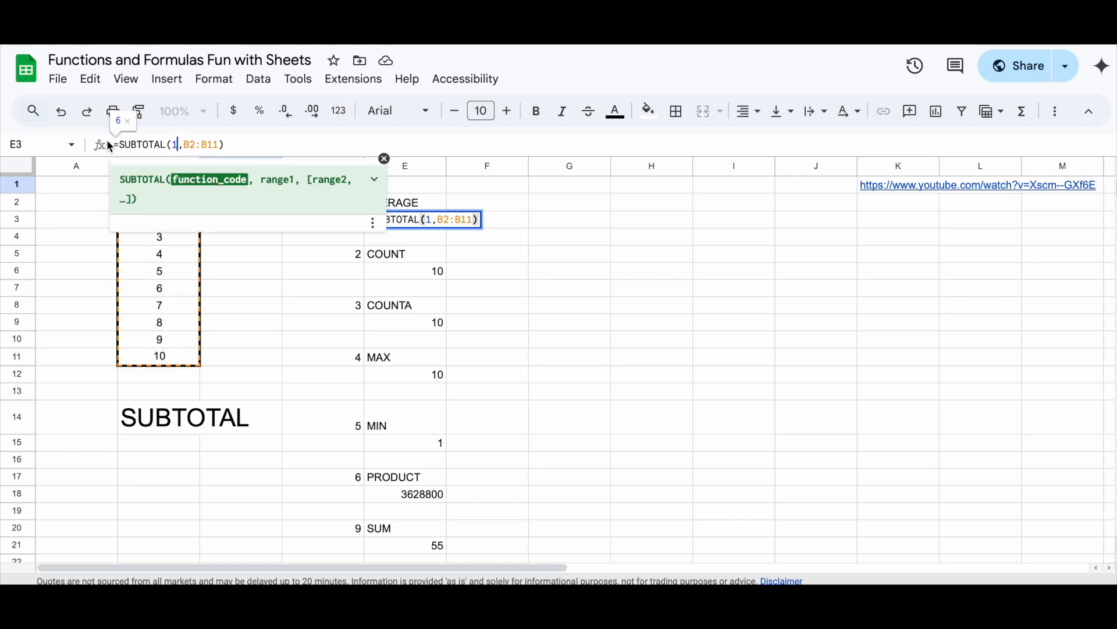
click(246, 182)
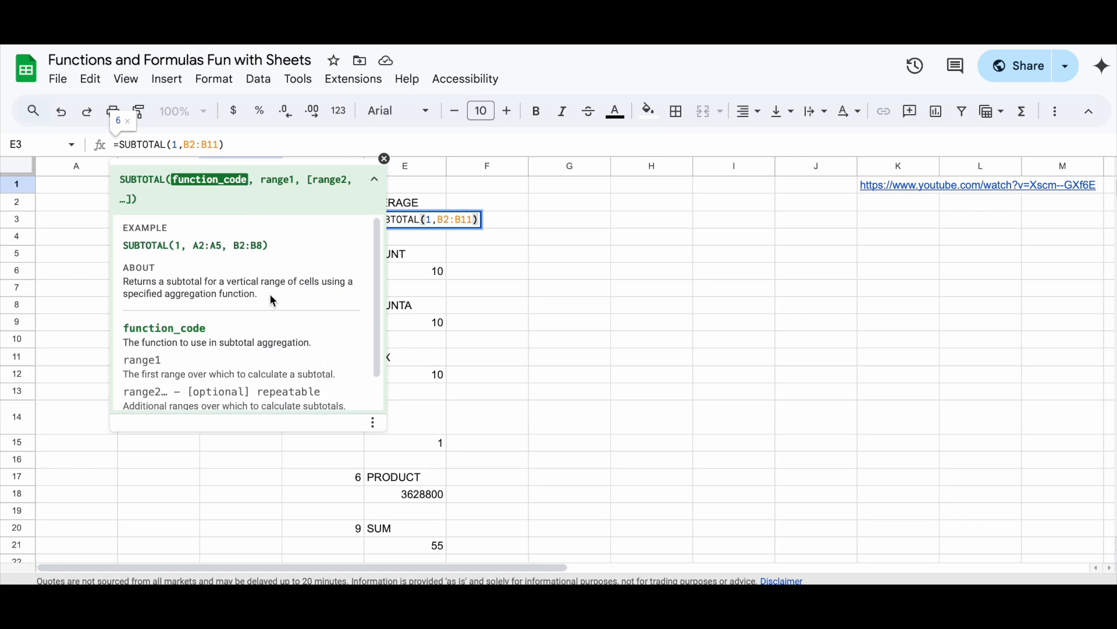
scroll(320, 230, down, 2)
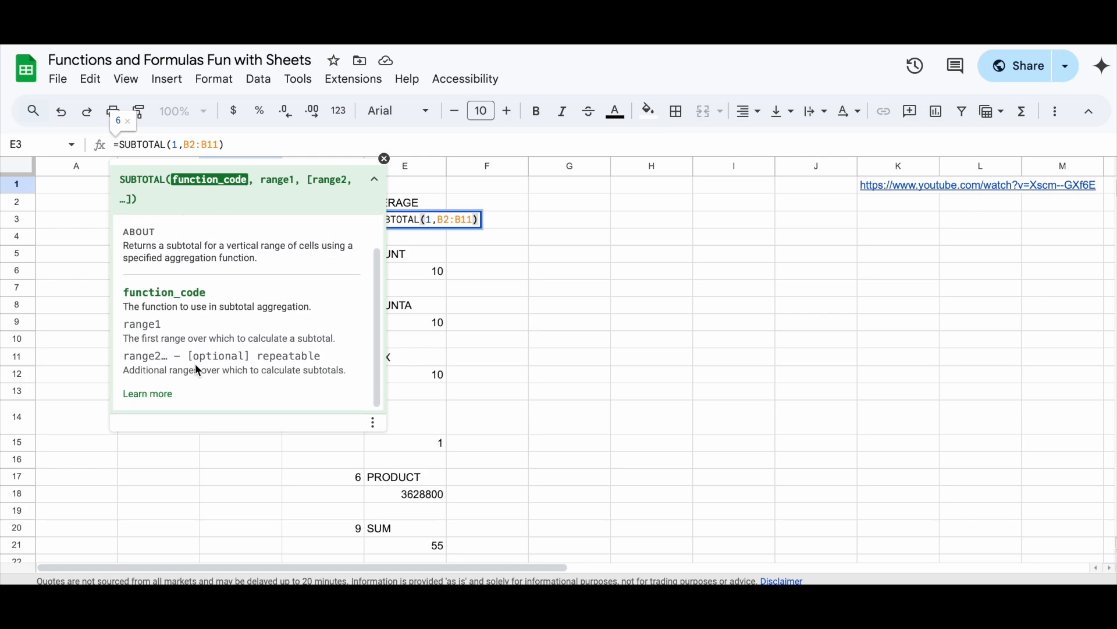
click(153, 396)
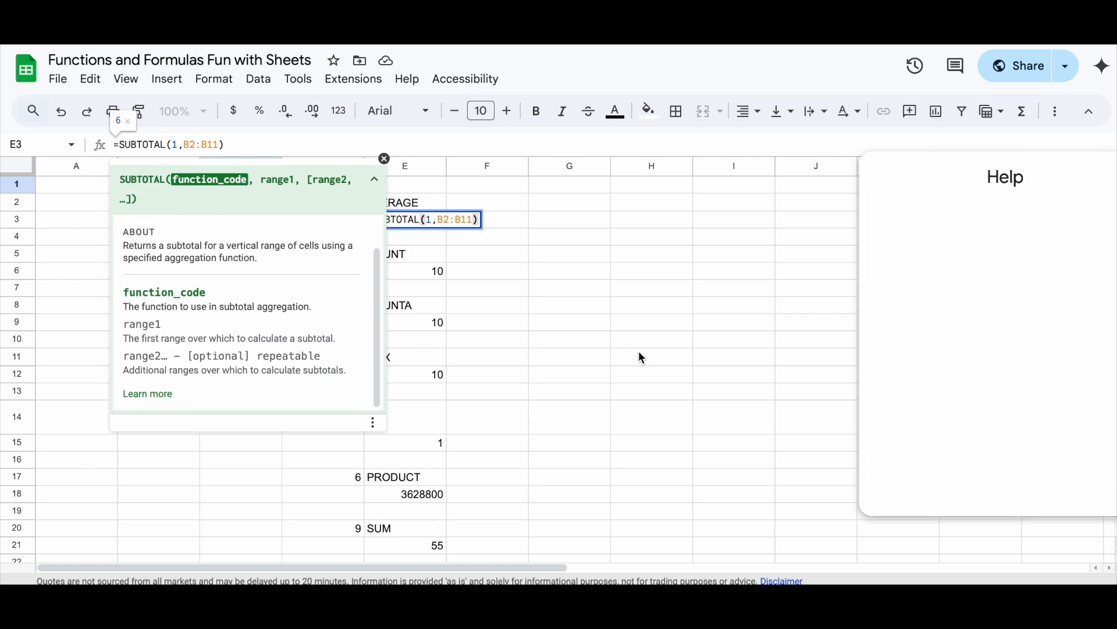
drag(1039, 344, 925, 345)
drag(948, 274, 917, 188)
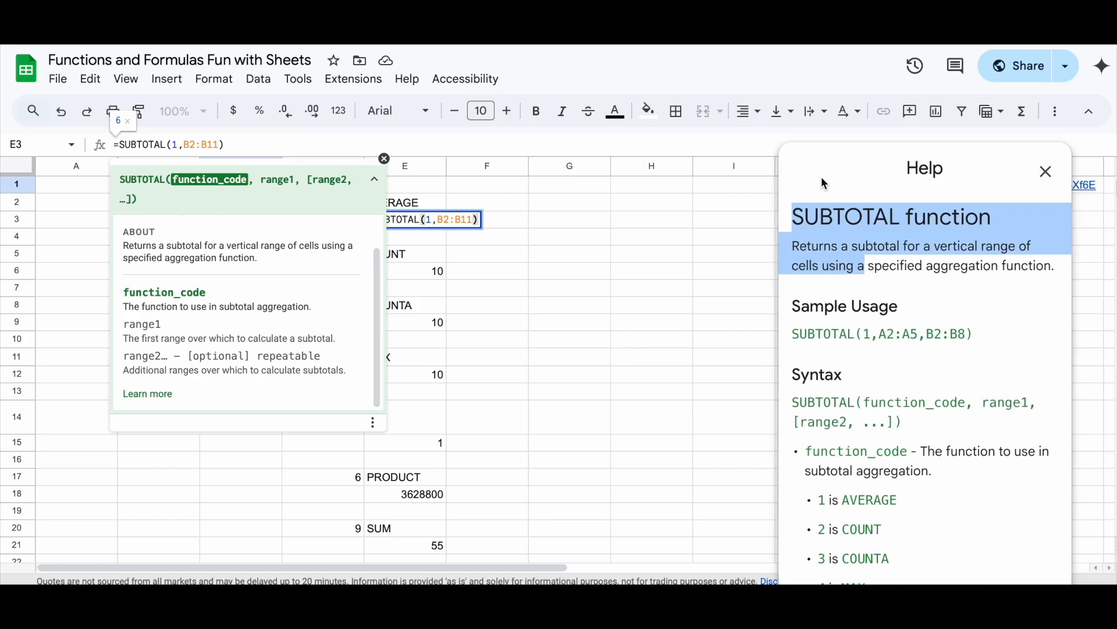
scroll(889, 441, down, 5)
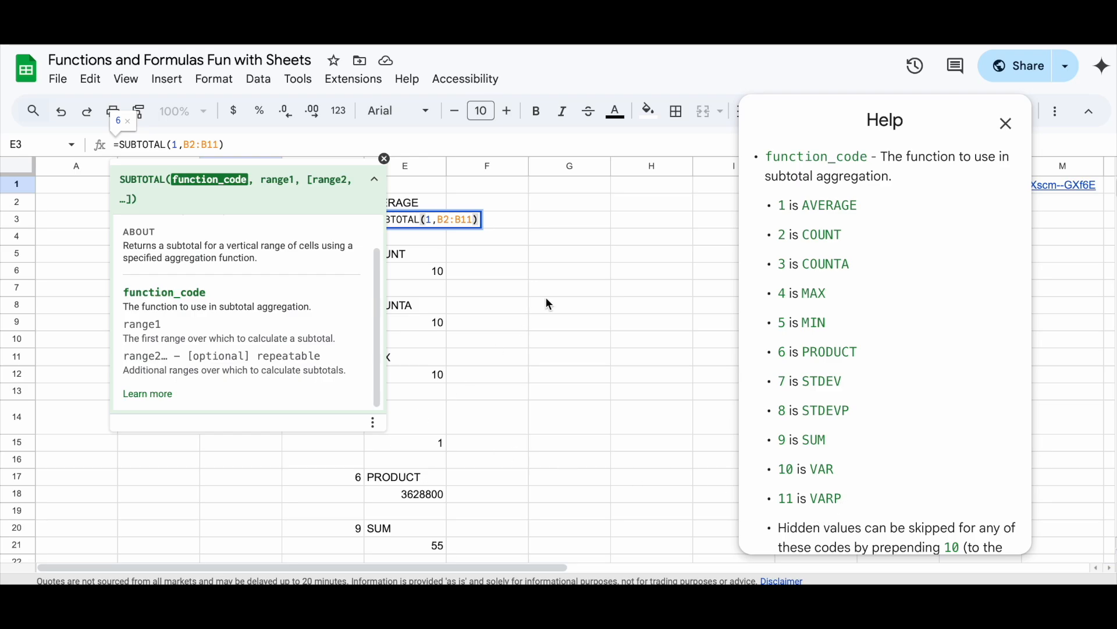
click(385, 158)
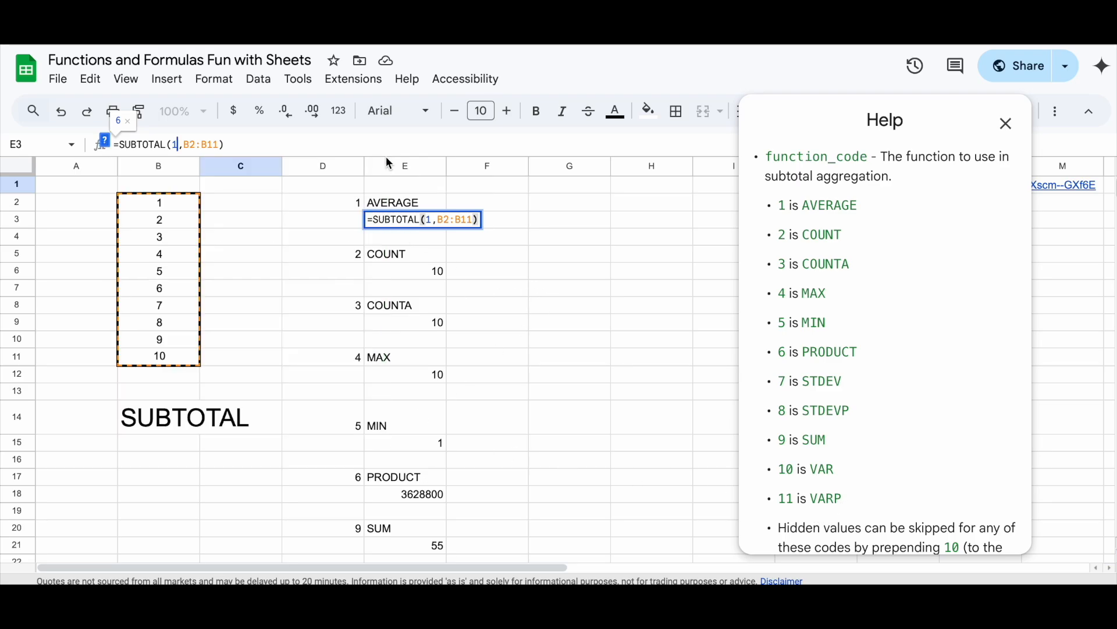
click(562, 319)
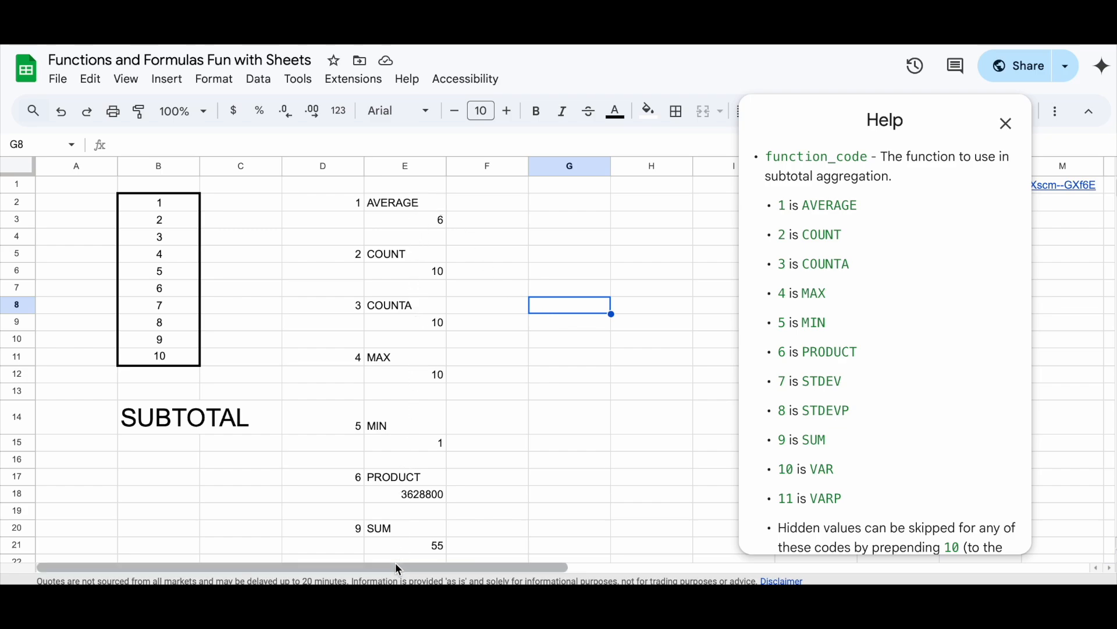
Step: Review the AVERAGE subtotal formula in E3 against the numbers in its source range B2:B11
scroll(416, 533, down, 5)
scroll(417, 535, up, 5)
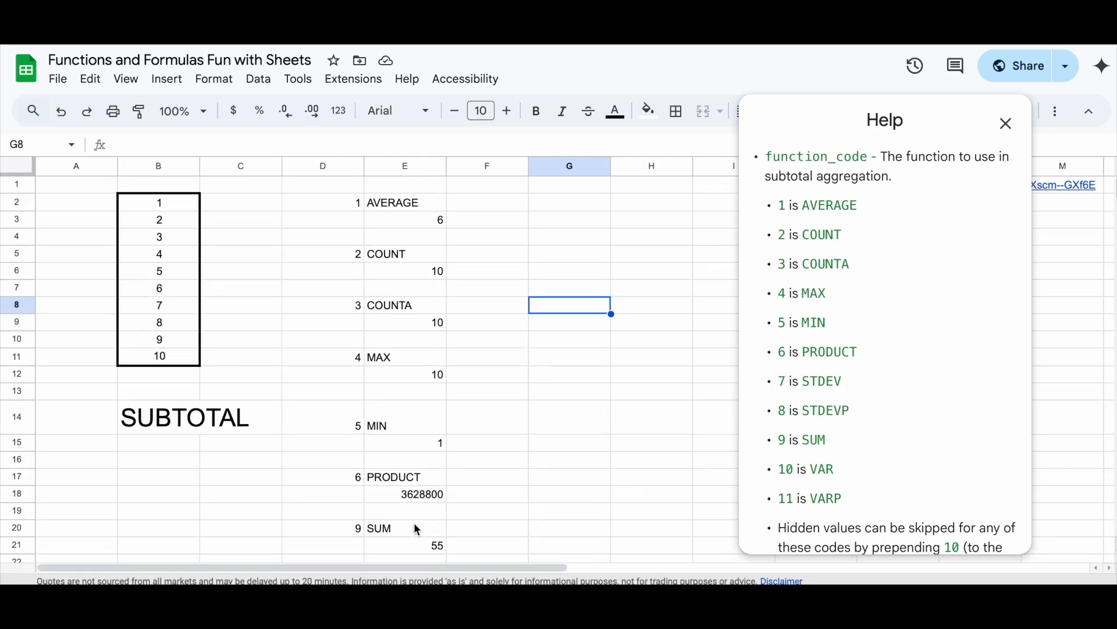
click(427, 224)
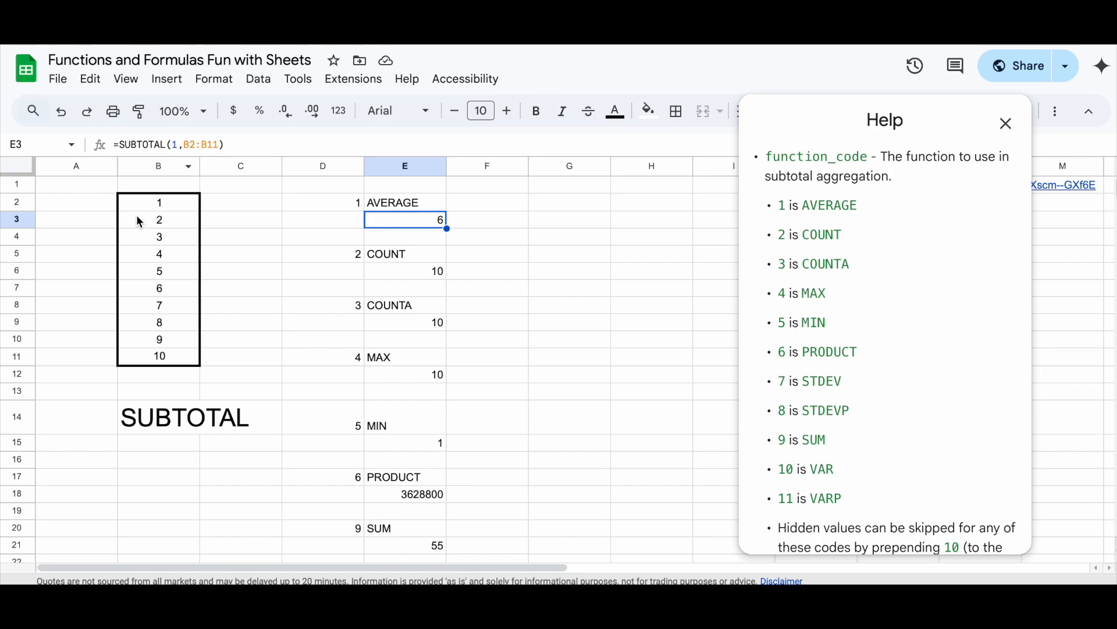
drag(134, 205, 165, 355)
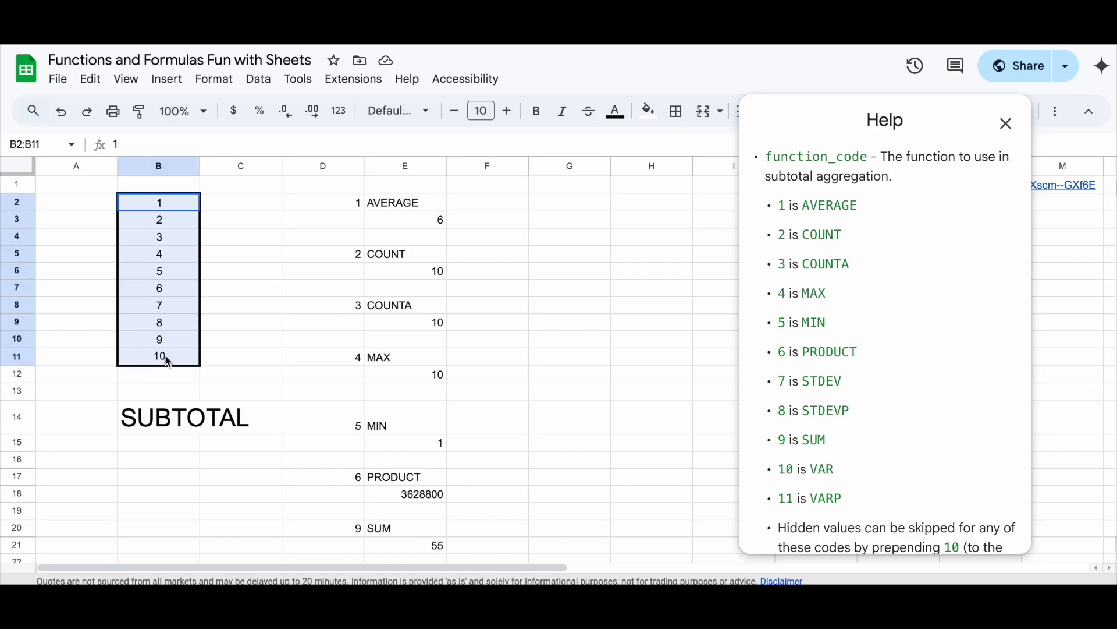
click(236, 345)
click(411, 207)
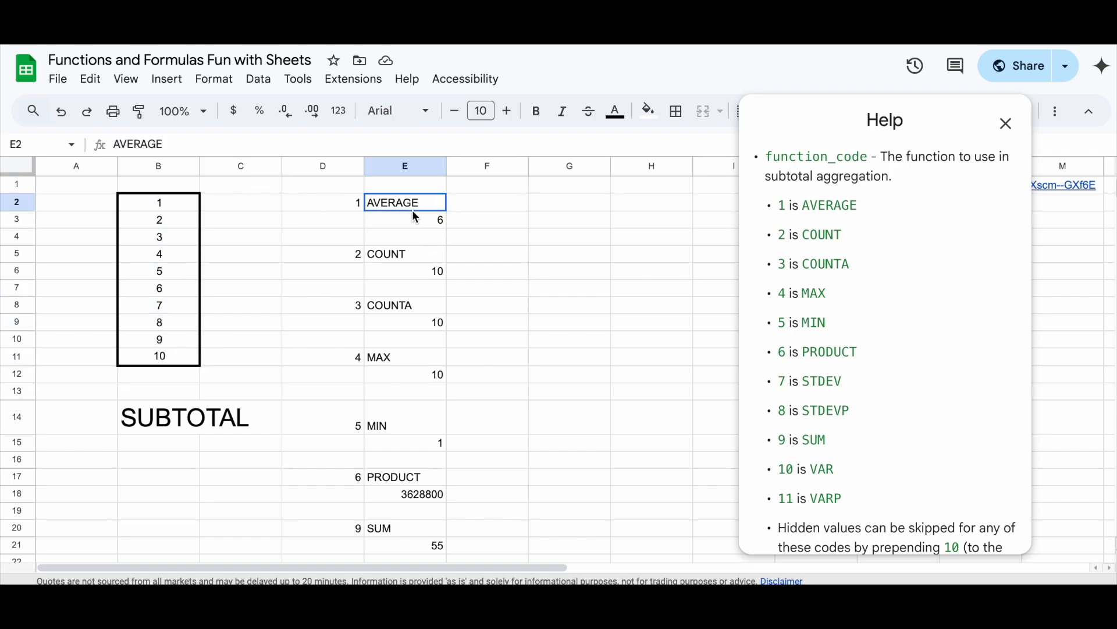
click(418, 225)
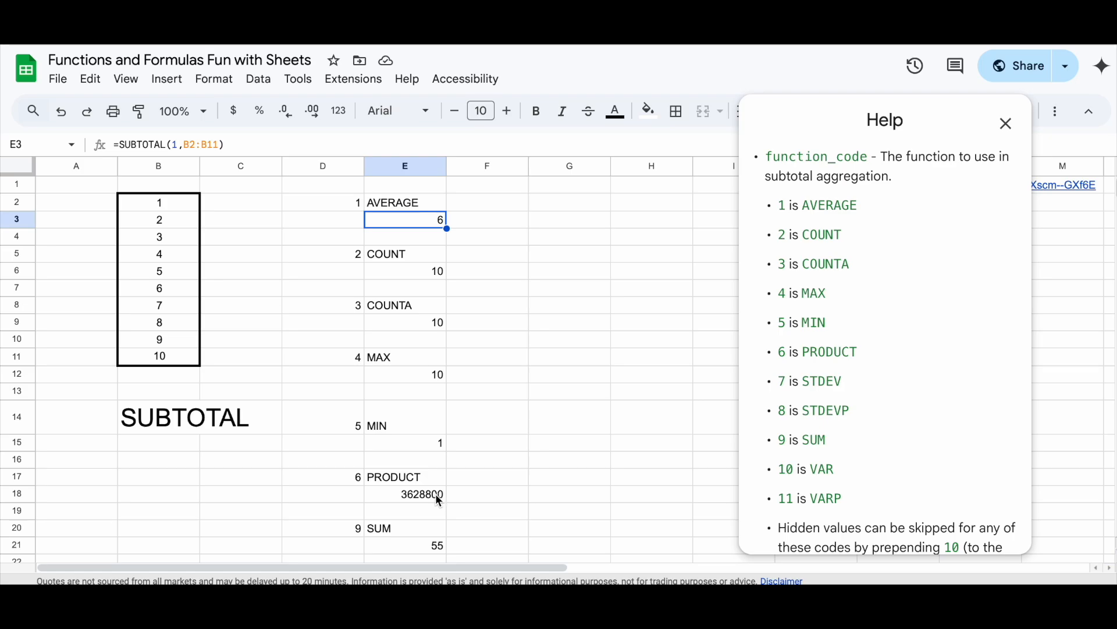
Step: Enter =SUBTOTAL(D2,B2:B11) in cell G3, referencing the AVERAGE code cell instead of a typed code
click(572, 225)
text(=SUBTOT)
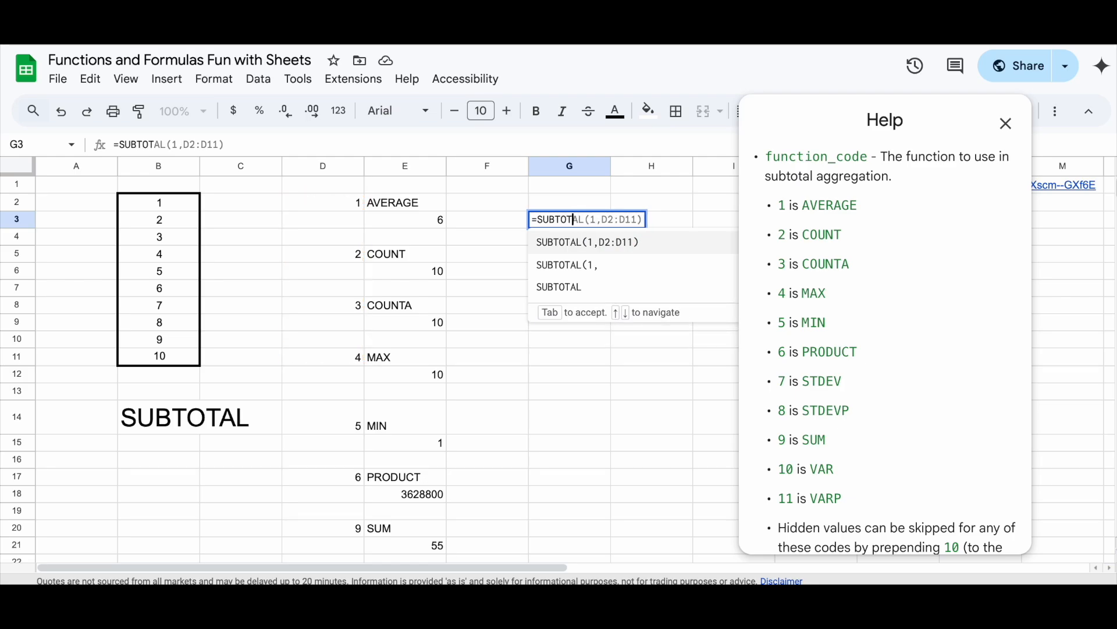
text(AL()
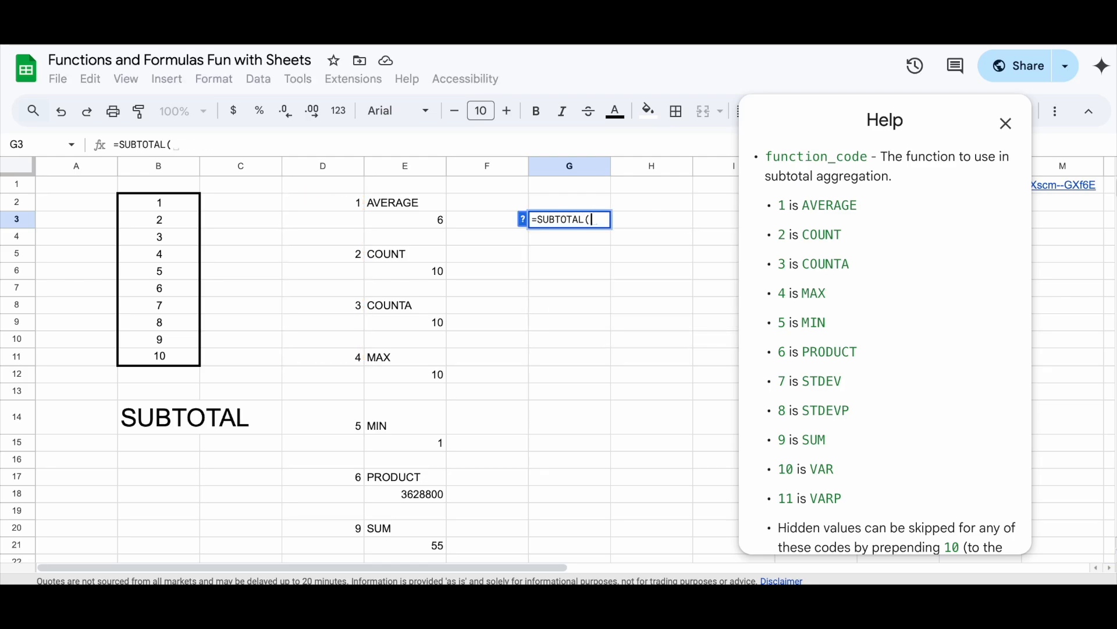
click(352, 202)
text(,)
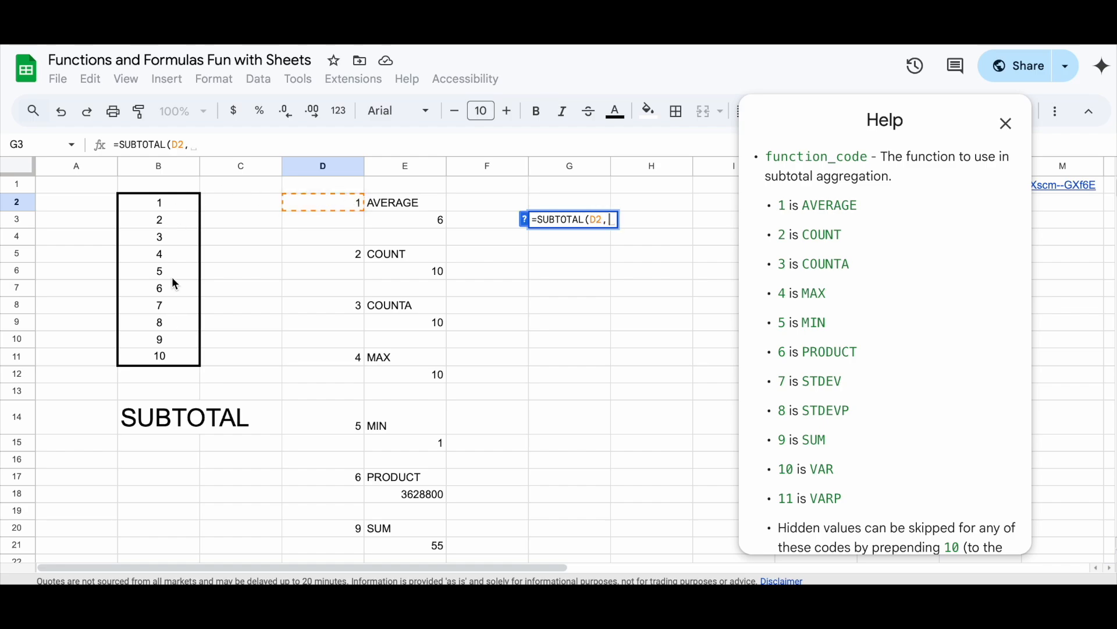
drag(172, 202, 173, 220)
drag(175, 270, 178, 357)
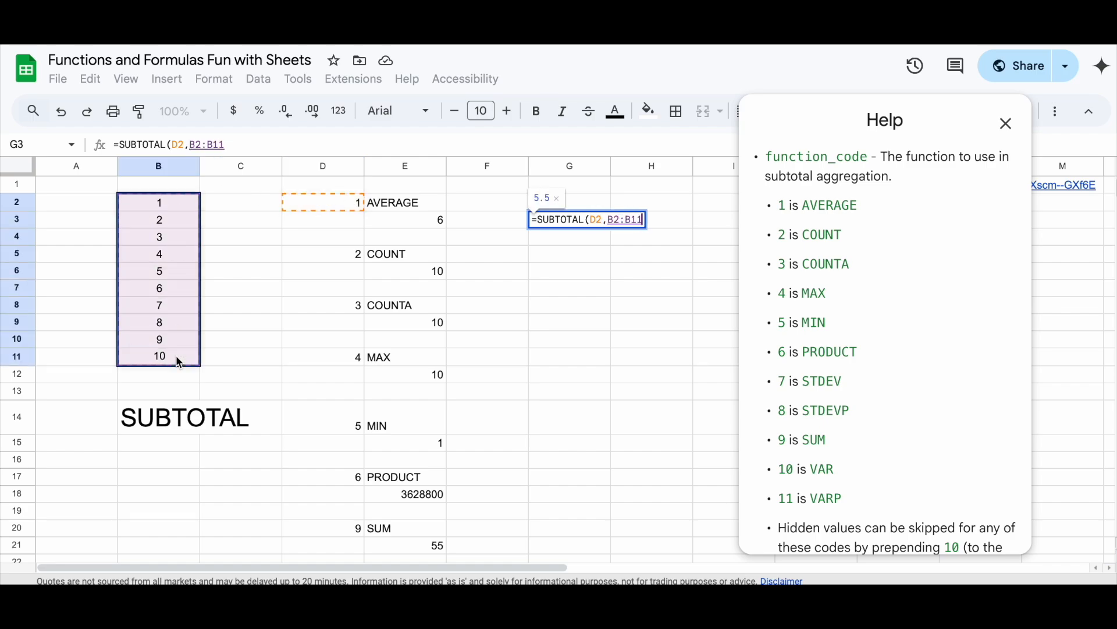
key(Return)
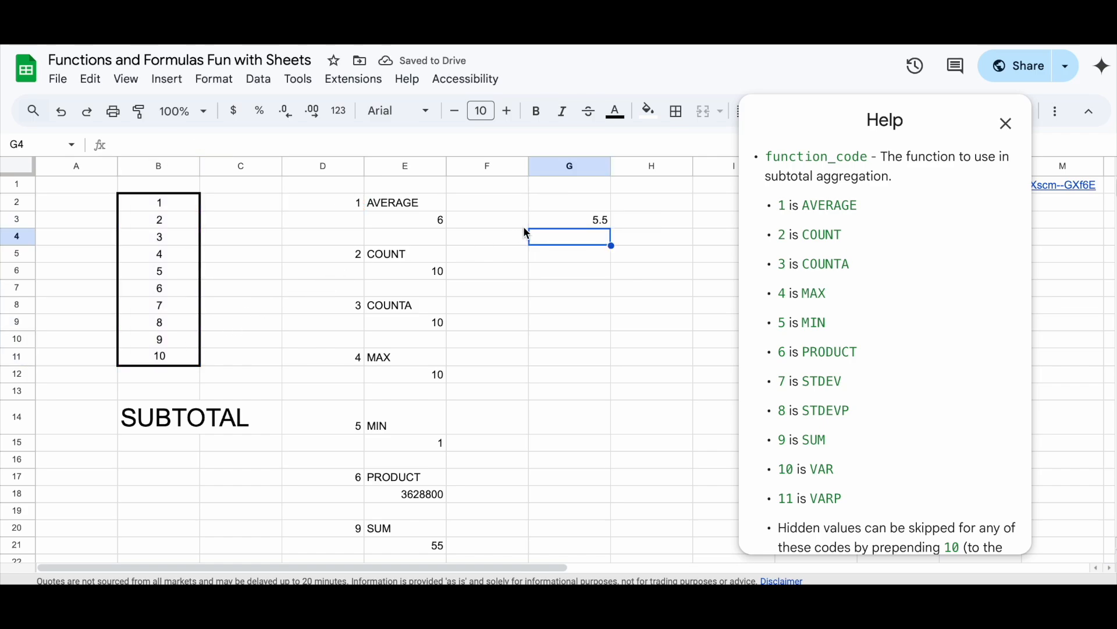
Step: Compare the cell-referenced formula in G3 with the one in E3, and check the COUNT formula in E6
click(550, 221)
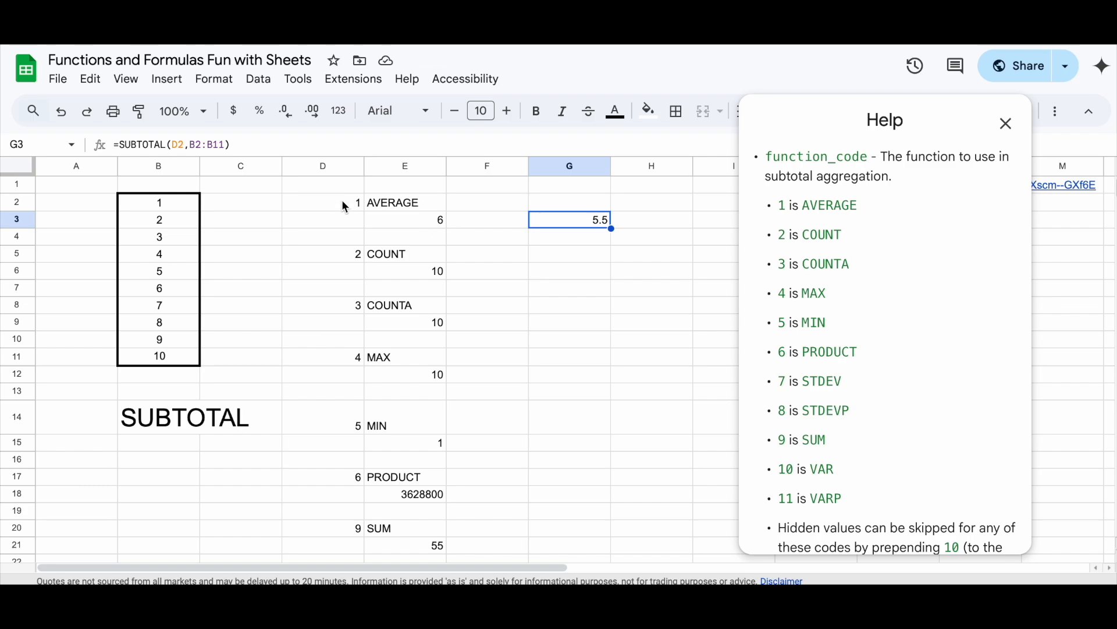
click(409, 224)
click(541, 223)
scroll(405, 266, right, 1)
click(405, 267)
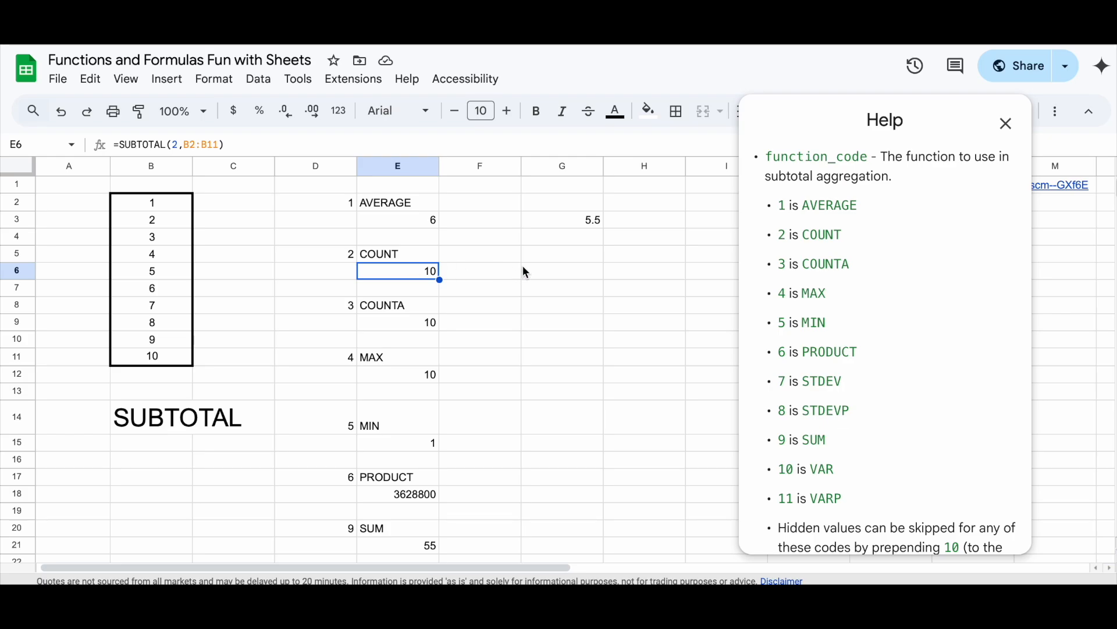
Step: Enter =SUBTOTAL(D5,B2:B11) in cell G6, referencing the COUNT code cell
double_click(582, 277)
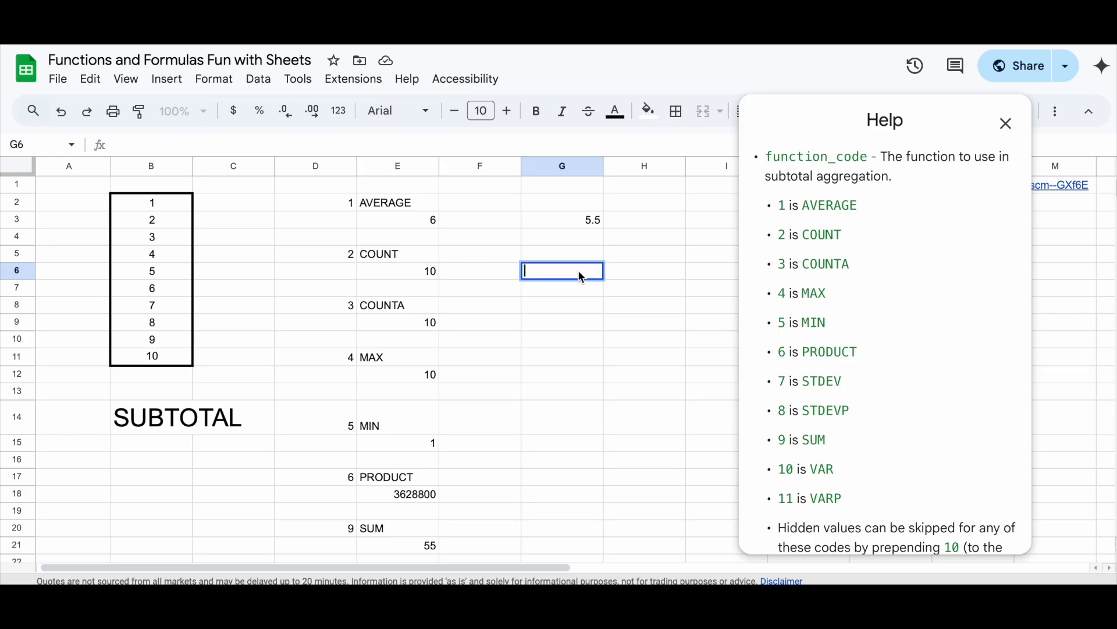
text(=S)
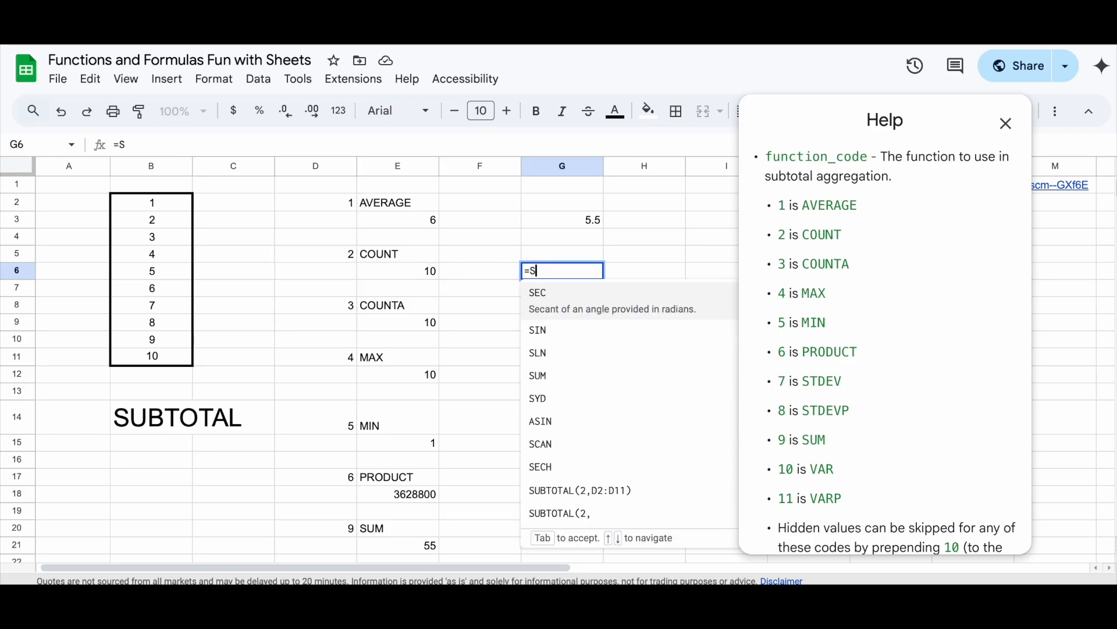
text(UBTOTAL)
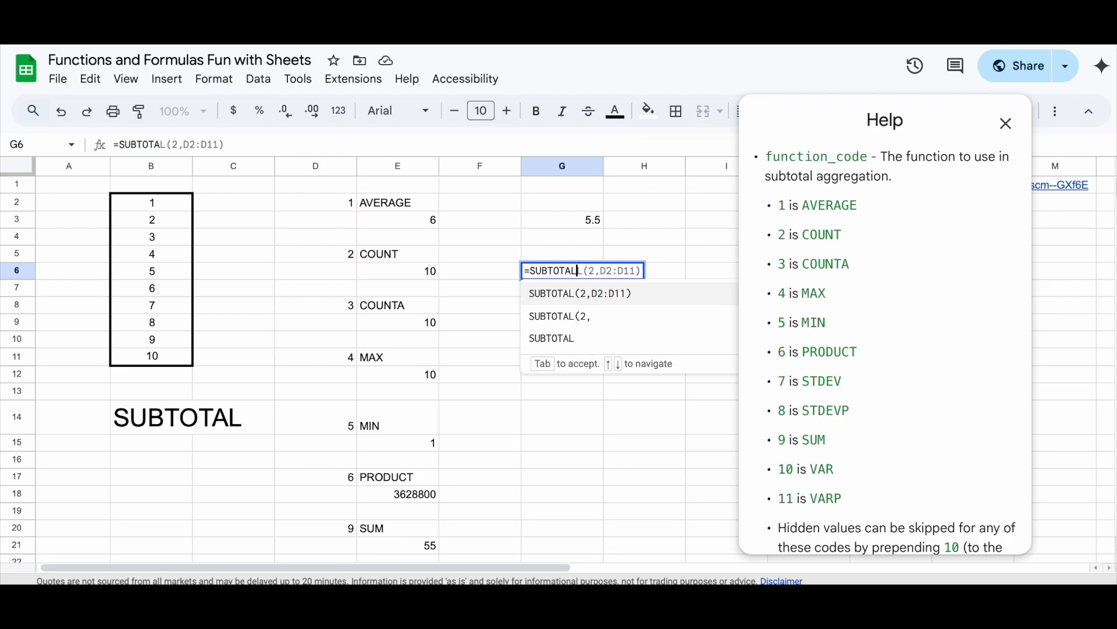
text(()
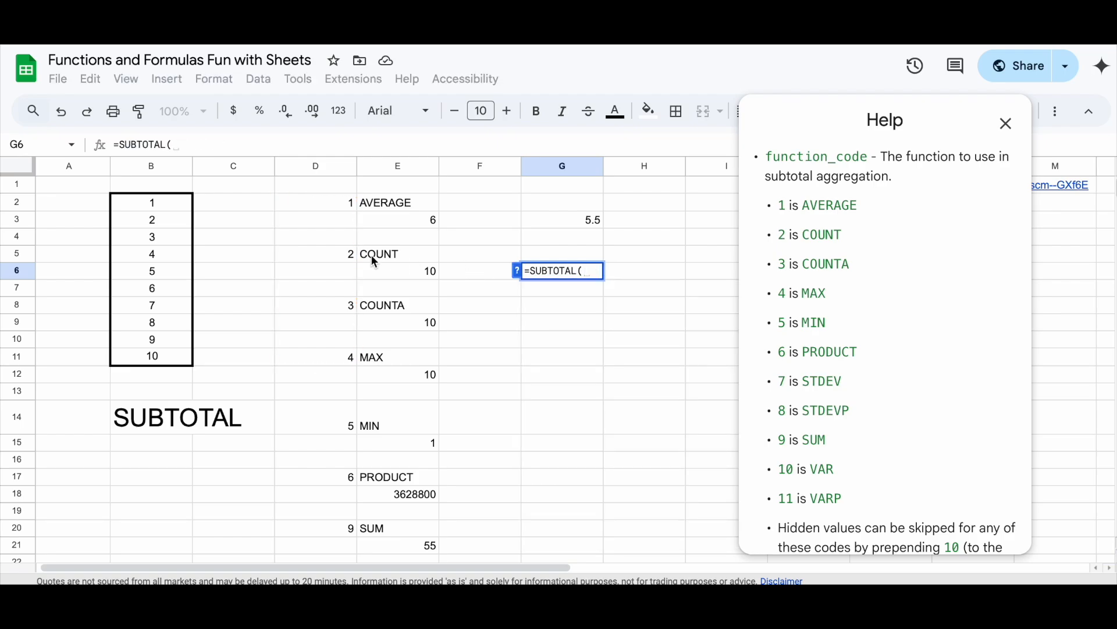
click(348, 260)
text(,)
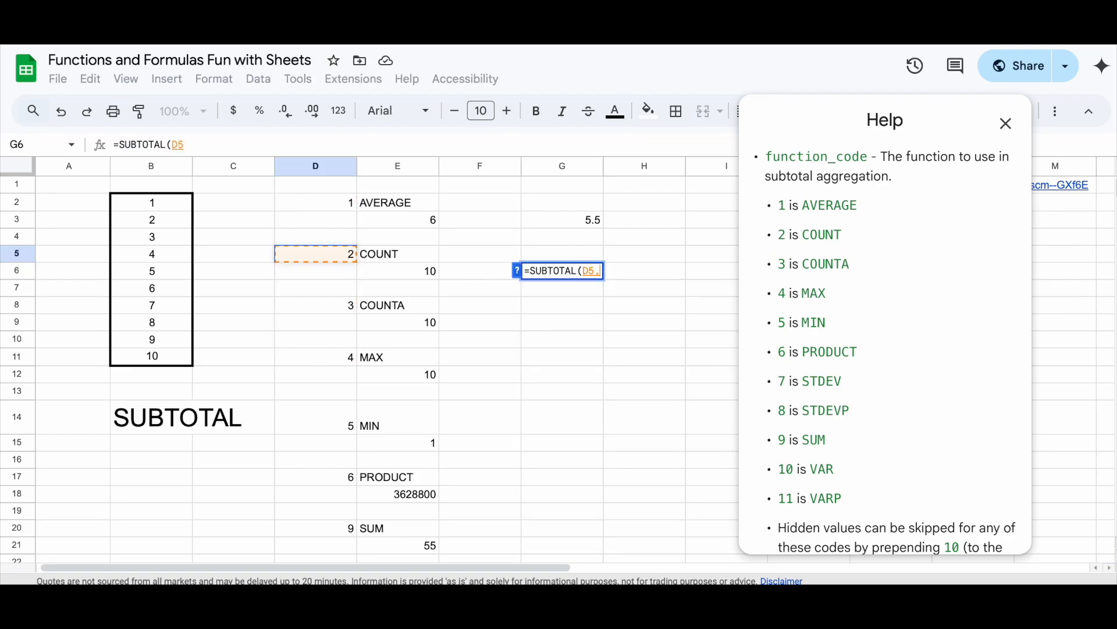
drag(165, 217, 167, 362)
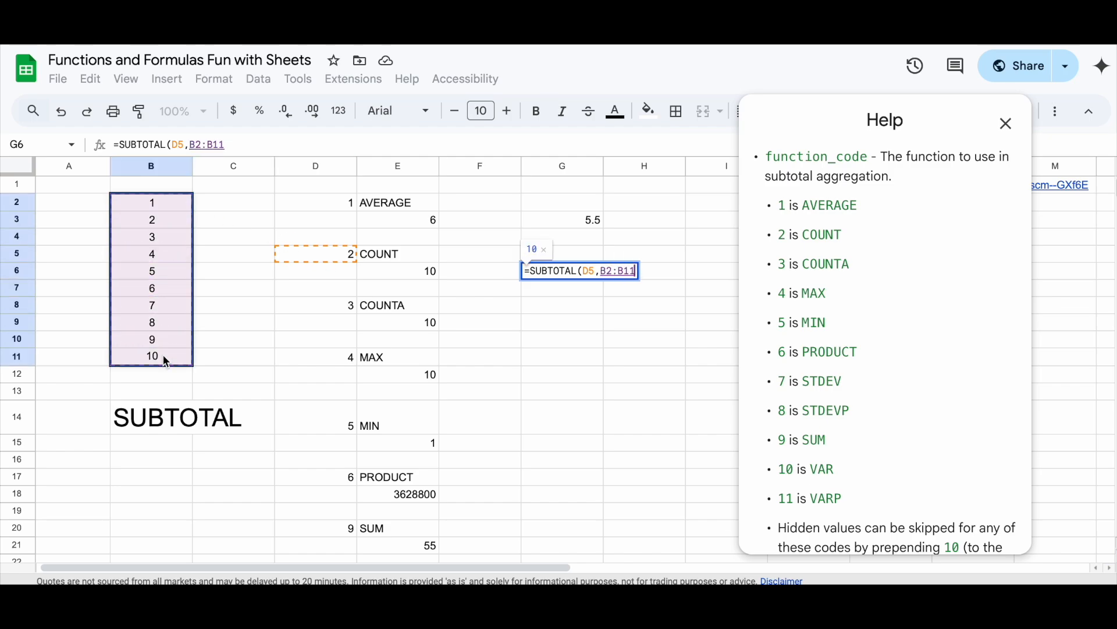
text())
key(Return)
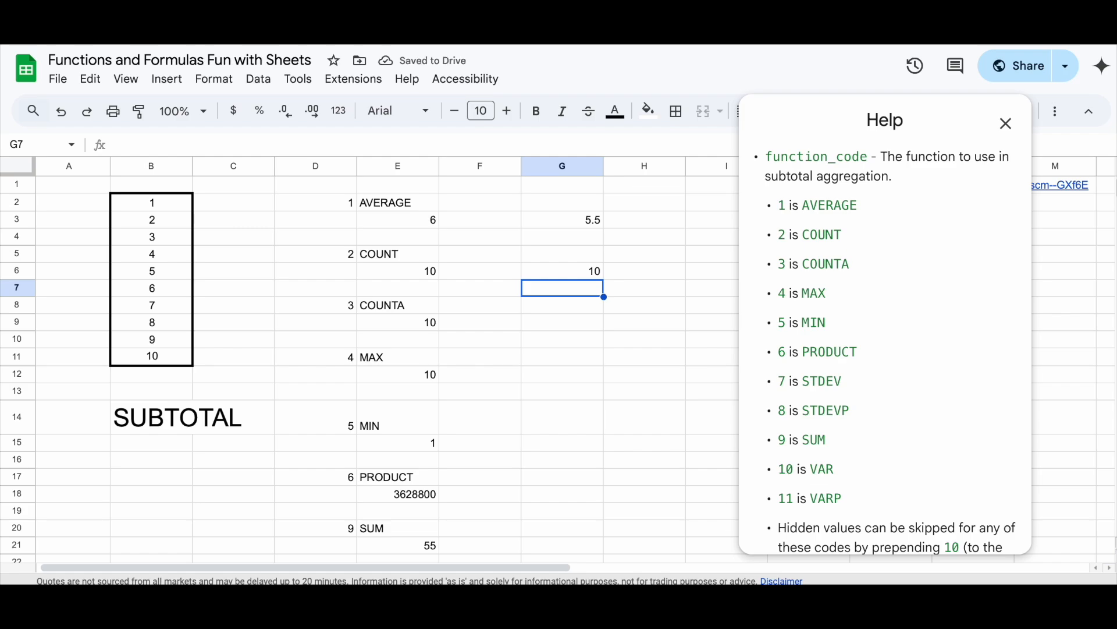
Step: Enter =SUBTOTAL(D8,B2:B11) in cell G9, referencing the COUNTA code cell
key(Down)
key(Down)
key(Down)
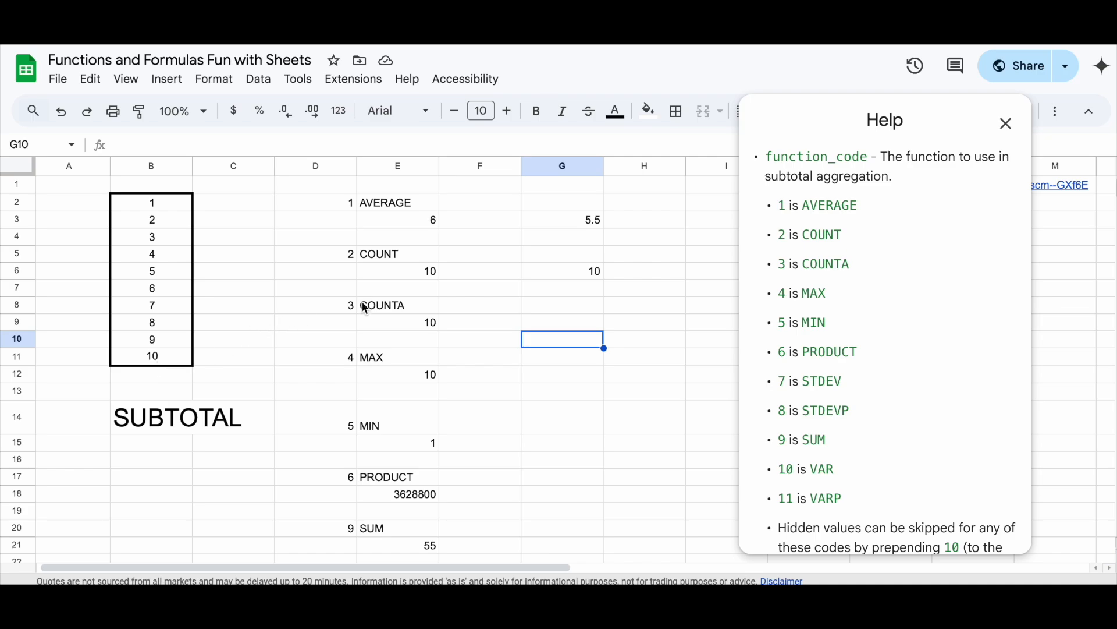
click(575, 322)
text(=SU)
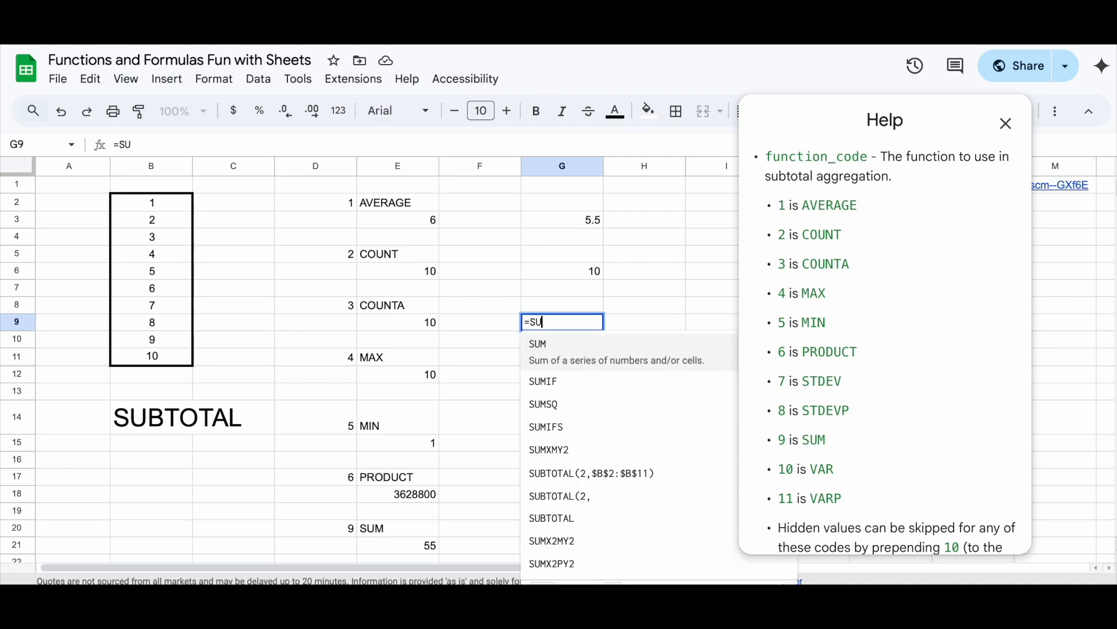
text(BTOTAL)
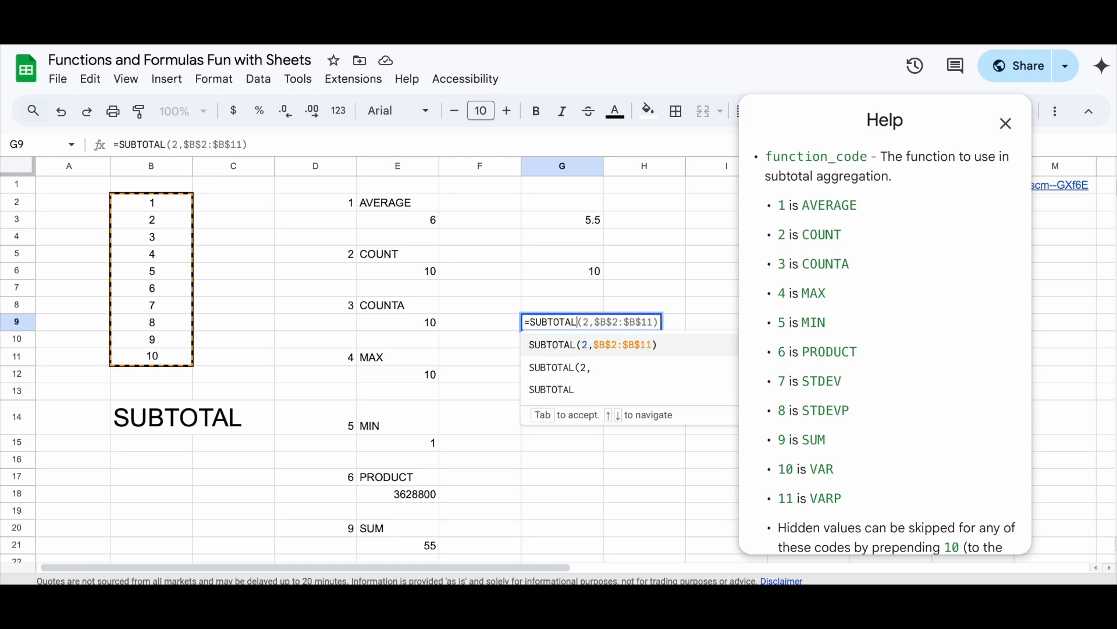
text(()
click(346, 313)
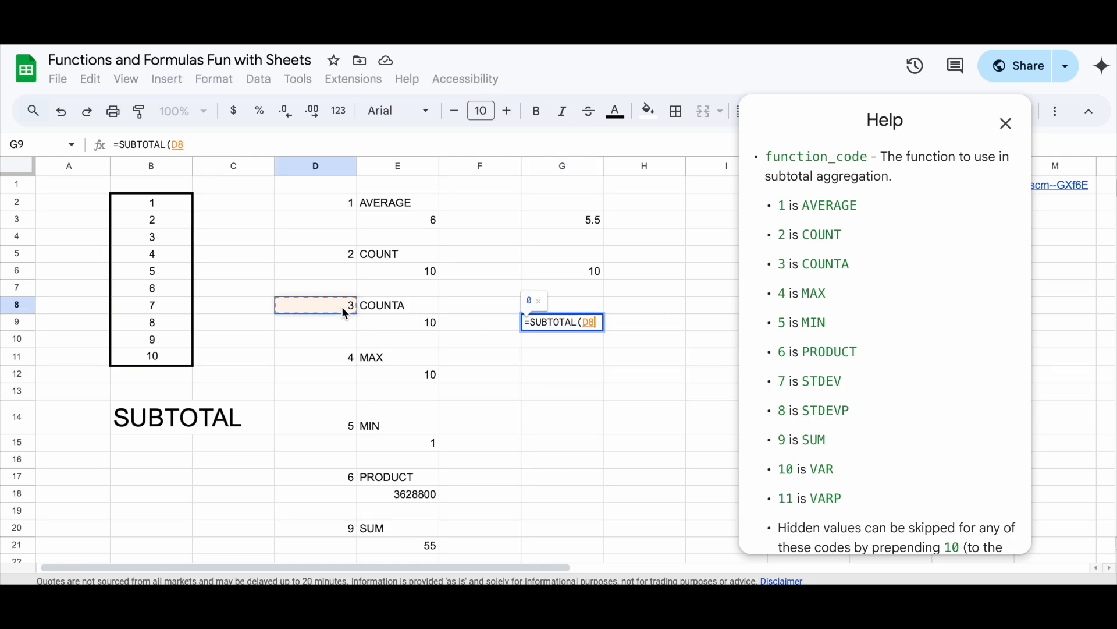
text(,)
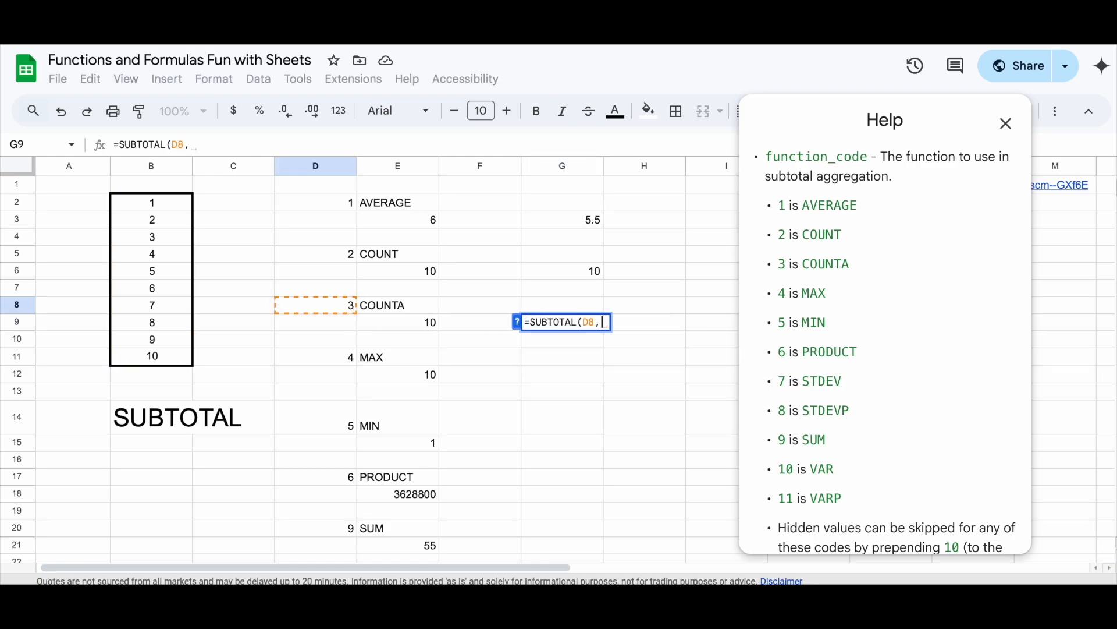
click(166, 208)
drag(169, 227, 165, 362)
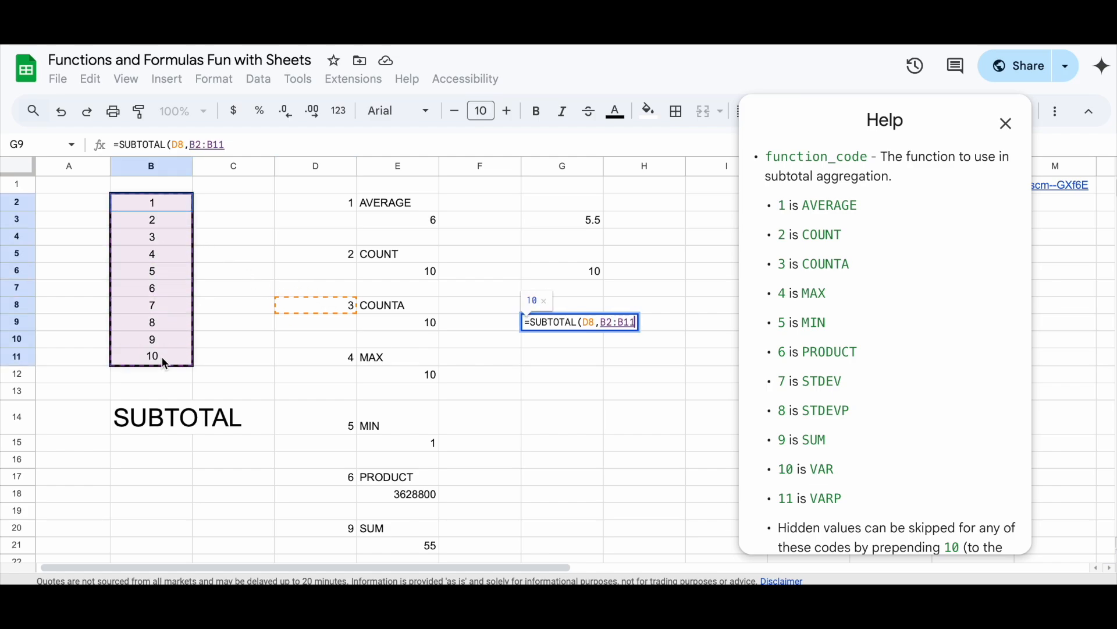
text())
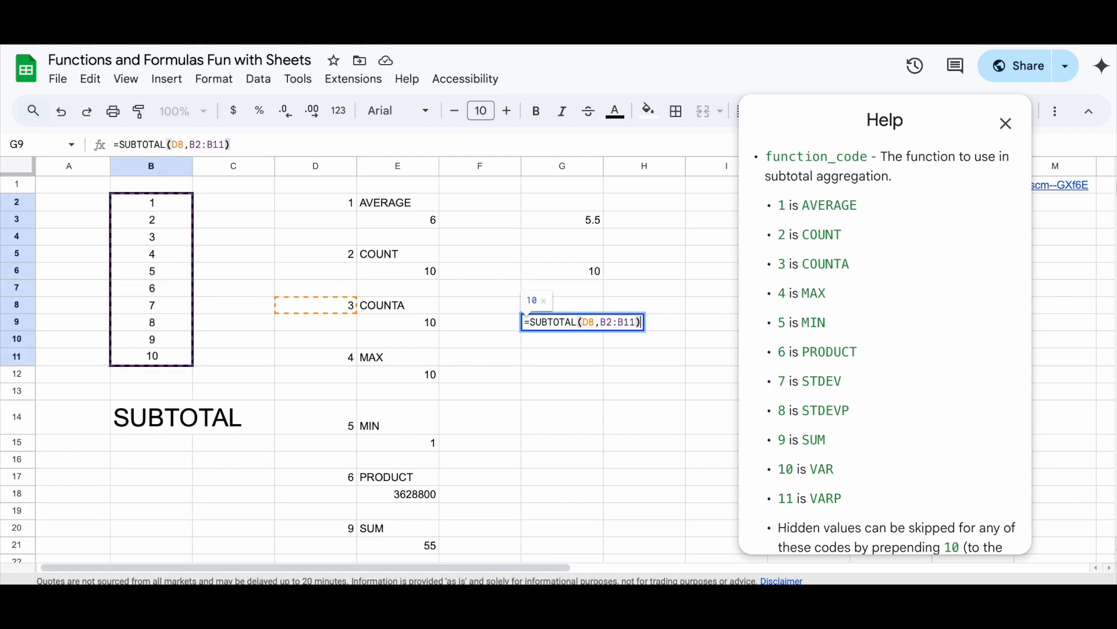
key(Return)
Step: Enter =SUBTOTAL(D11,B2:B11) in cell G12, referencing the MAX code cell
key(Down)
key(Down)
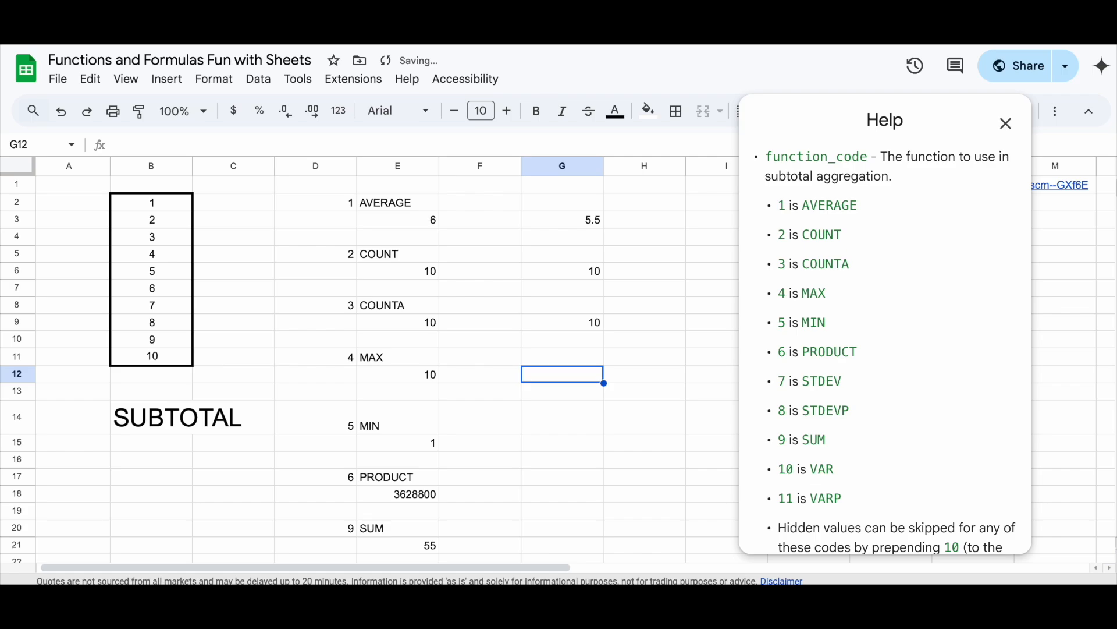
text(=SUBTOTAL()
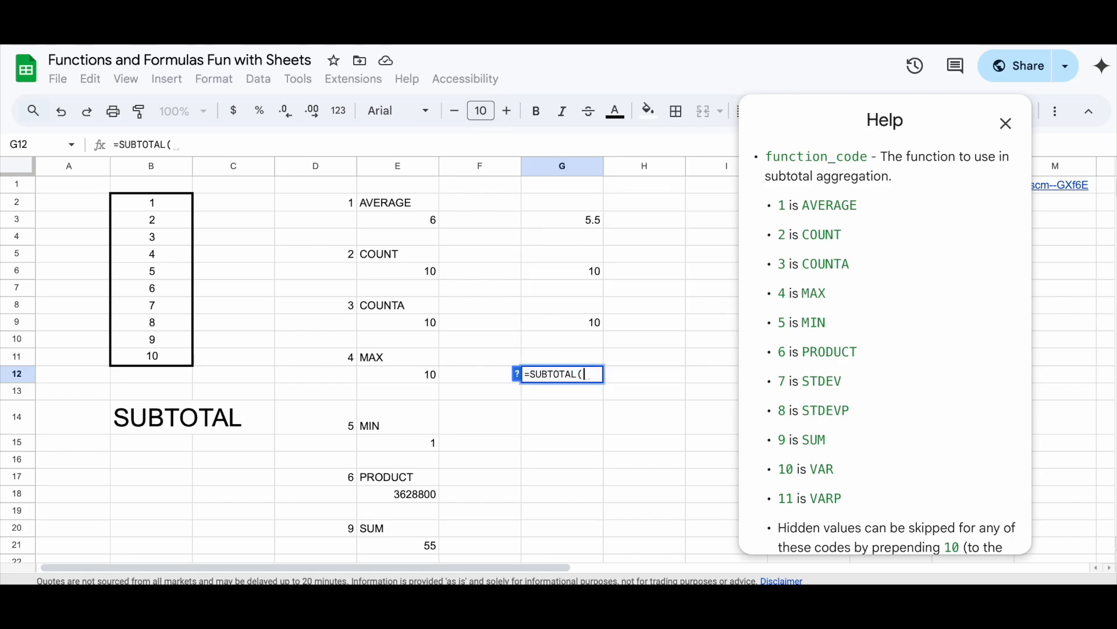
click(343, 356)
text(,)
drag(161, 203, 162, 358)
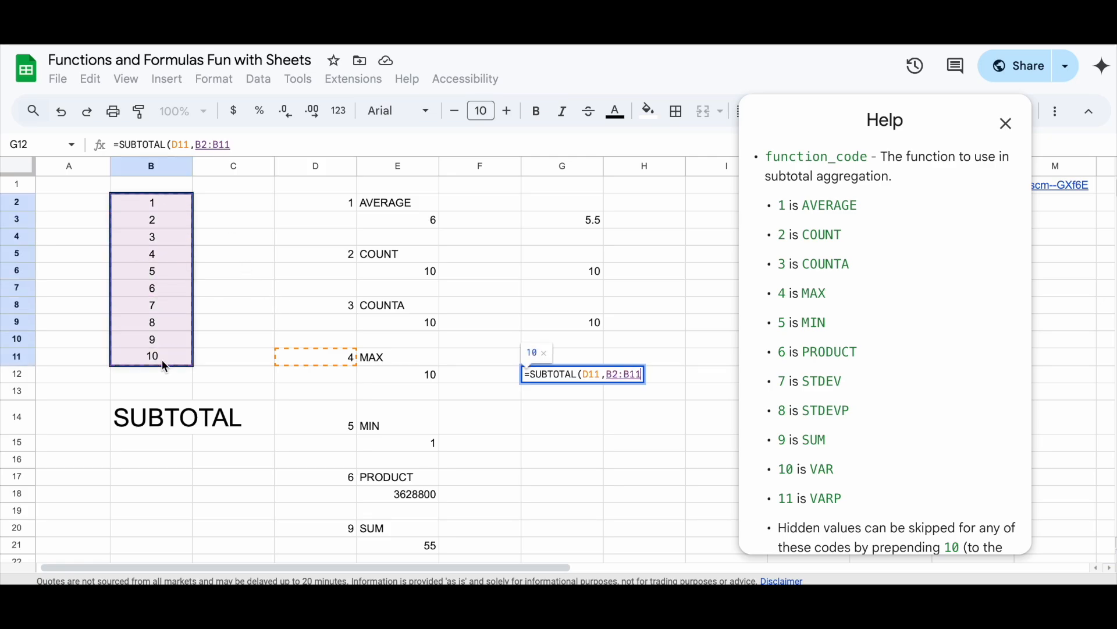
text())
key(Return)
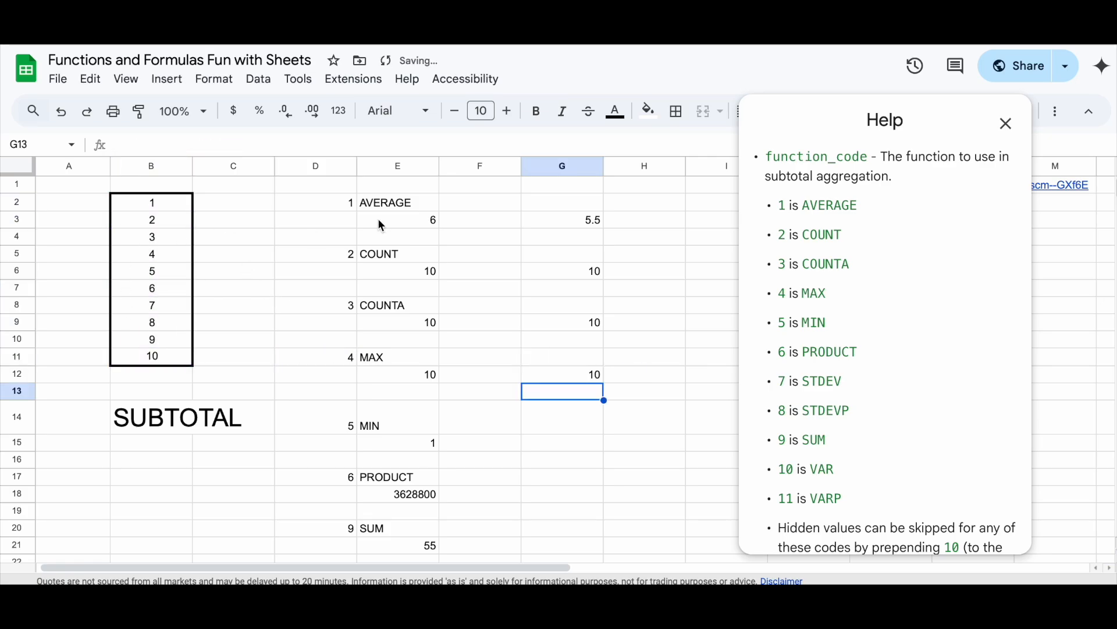
Step: Try the two-decimal Number format on code cell D2 and return the cell to a whole-number display
click(357, 218)
click(321, 208)
click(214, 79)
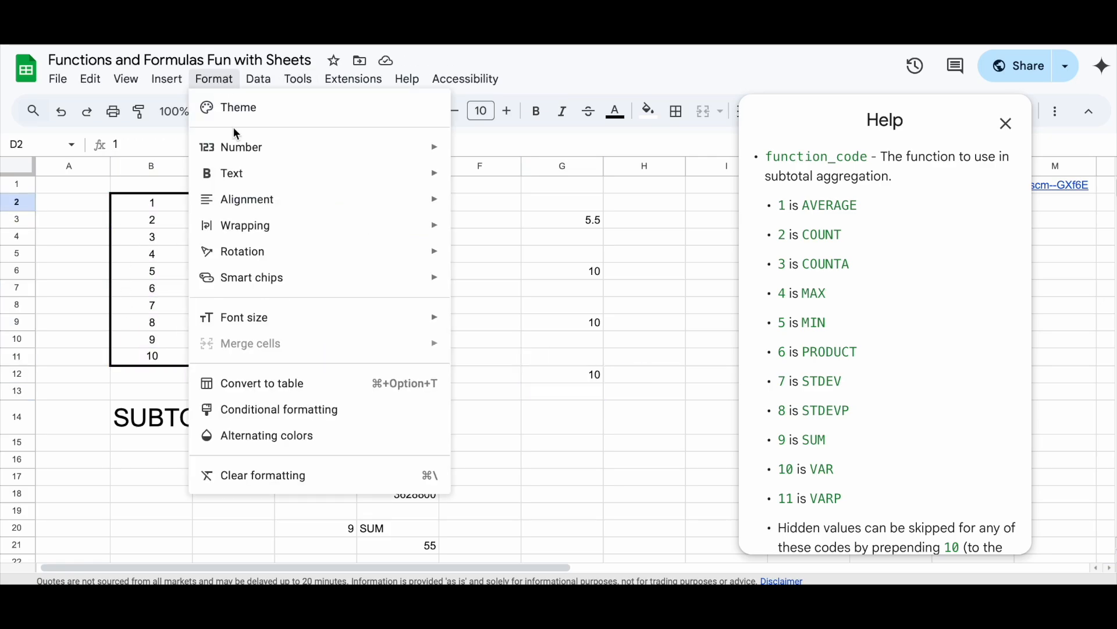
mouse_move(407, 148)
click(533, 198)
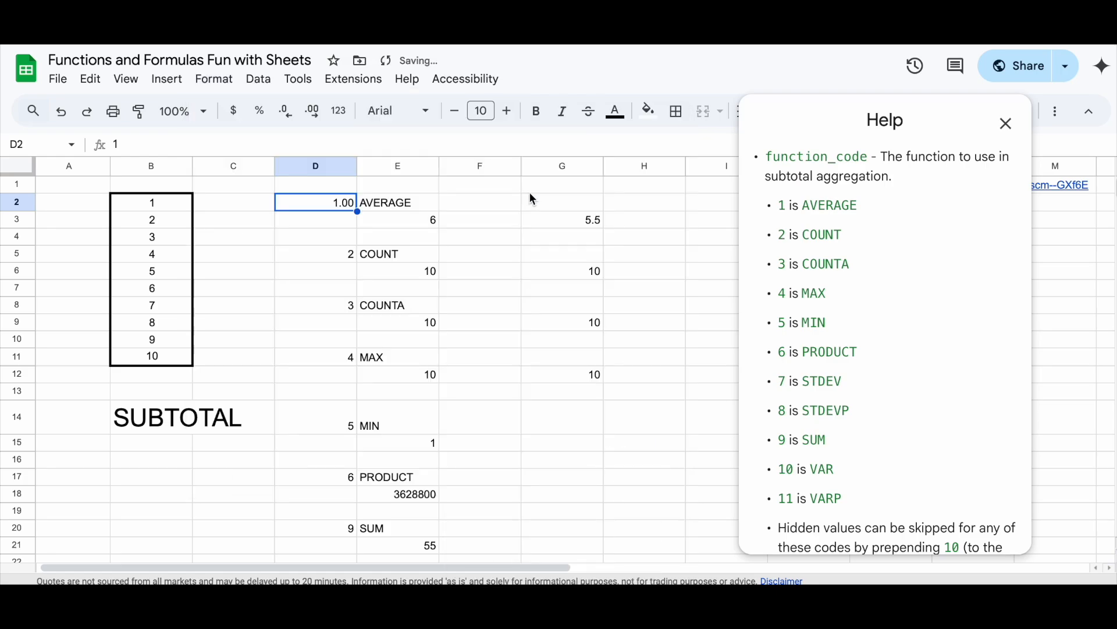
click(216, 79)
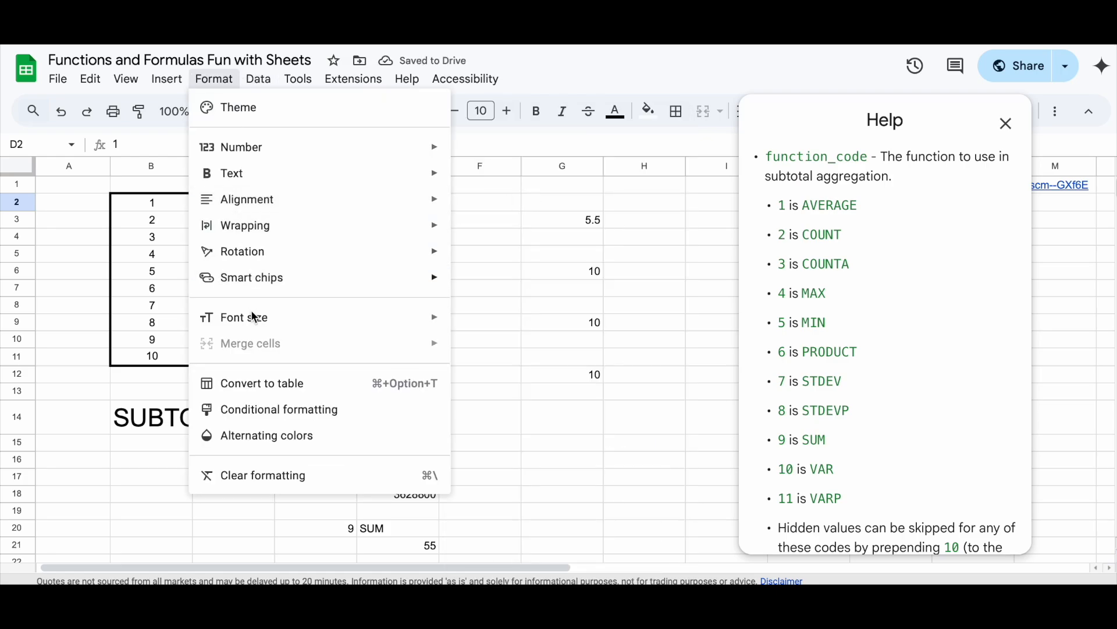
mouse_move(434, 147)
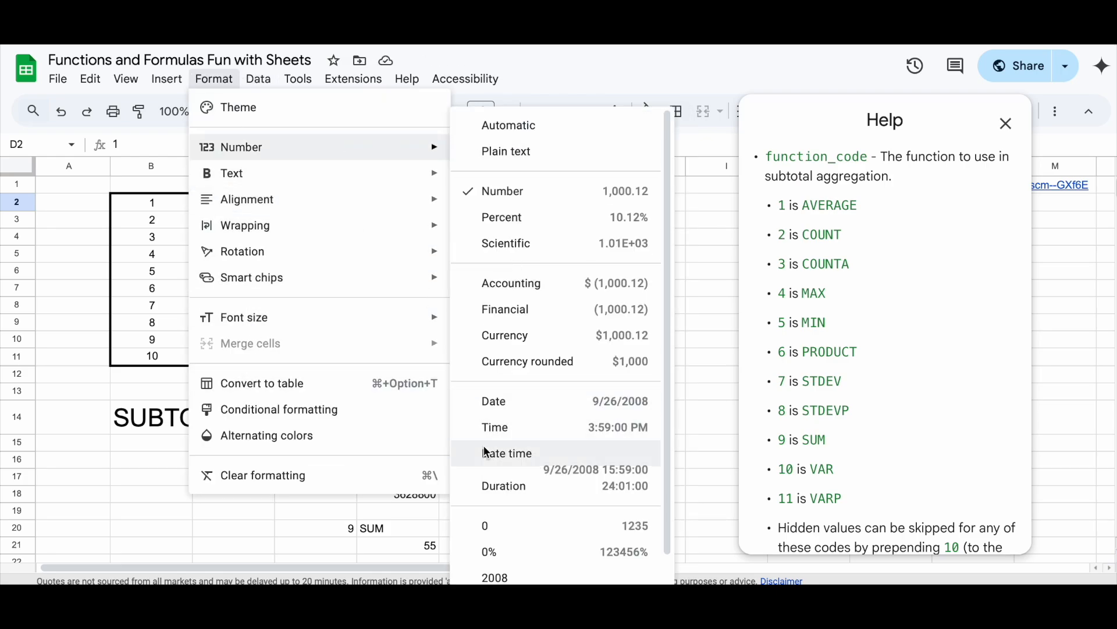
click(491, 458)
click(518, 422)
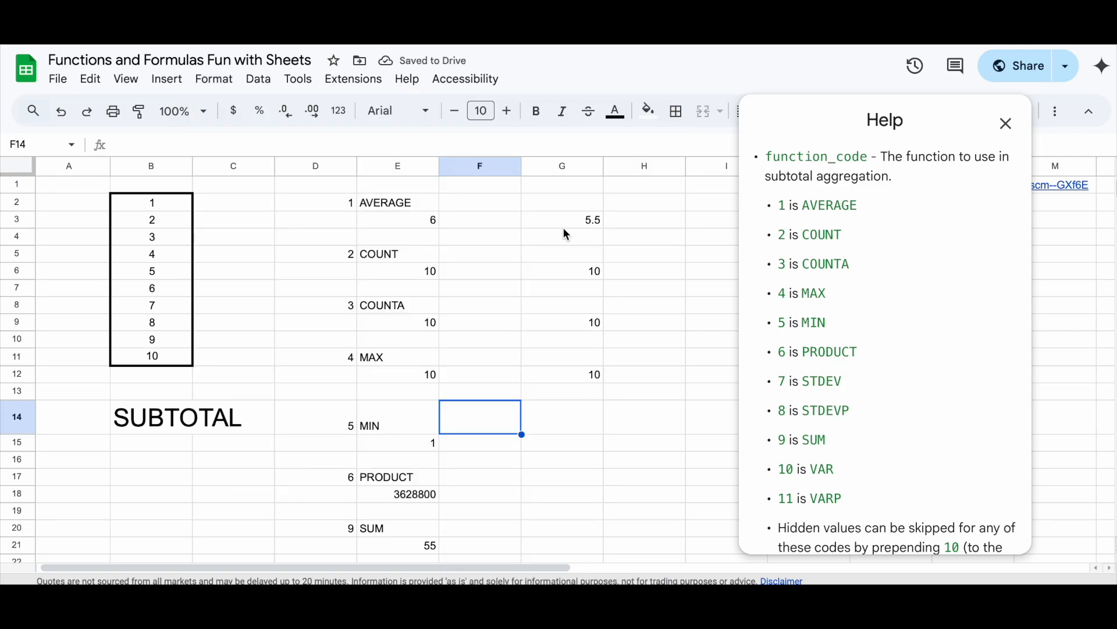
Step: Compare the cell-referenced AVERAGE subtotal in G3 with the typed-code formula in E3
click(564, 227)
key(Left)
key(Left)
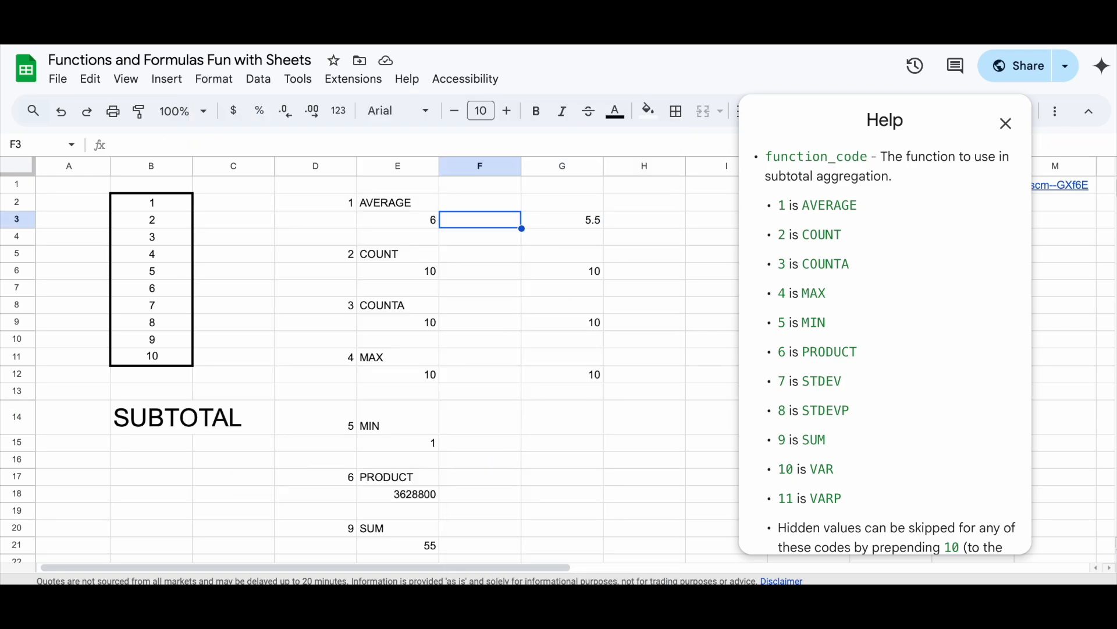
key(Right)
key(Right)
key(Left)
key(Left)
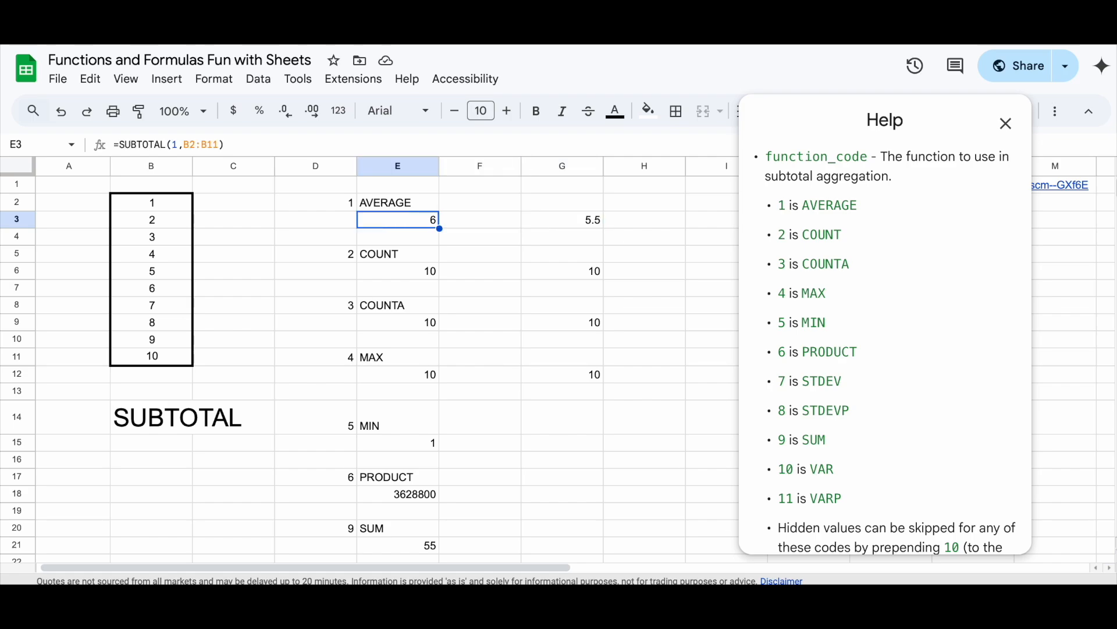
Step: Enter =(SUM(B2:B11)/10) in cell H3 as a manual average and check it against the row's subtotals back to E3
click(683, 219)
text(=(SUM()
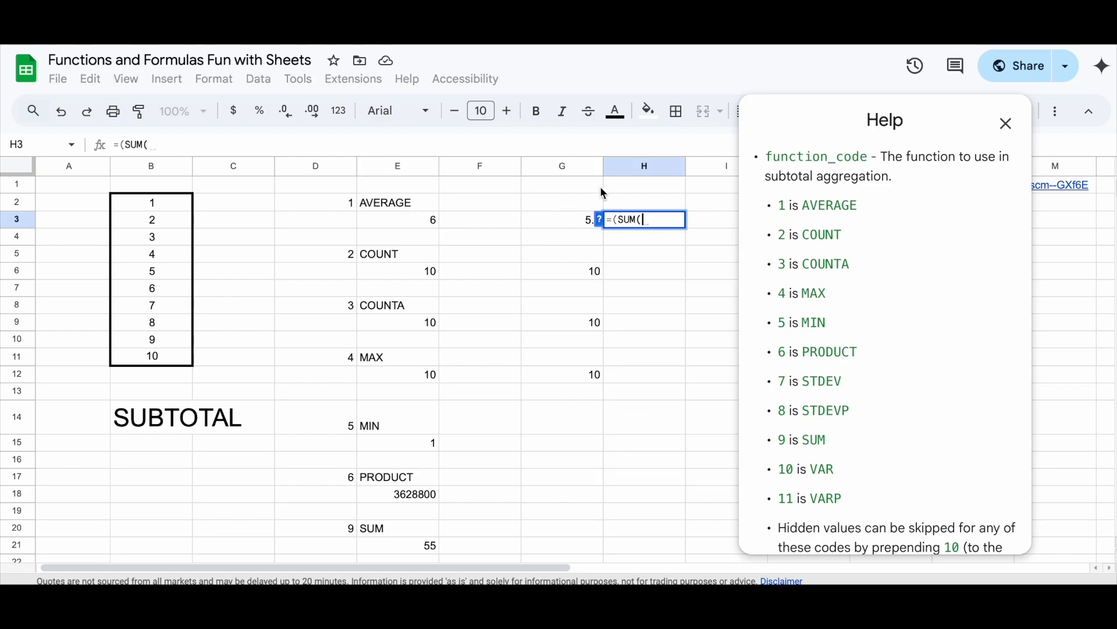
drag(151, 203, 152, 220)
drag(168, 277, 152, 356)
text()/)
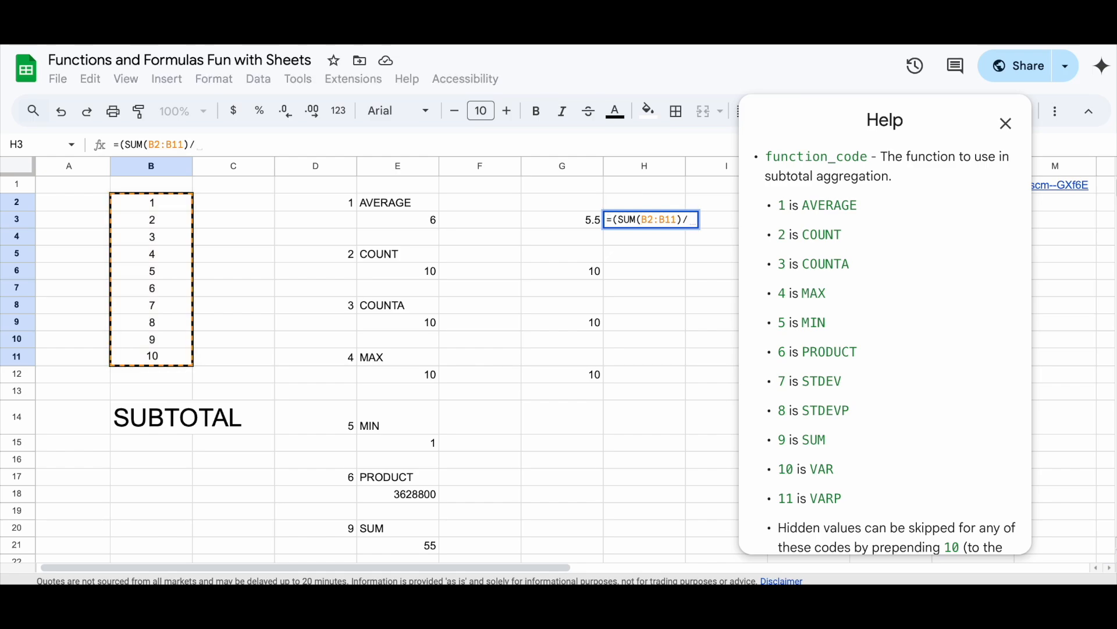
text(10))
key(Return)
key(Up)
key(Left)
key(Left)
key(Left)
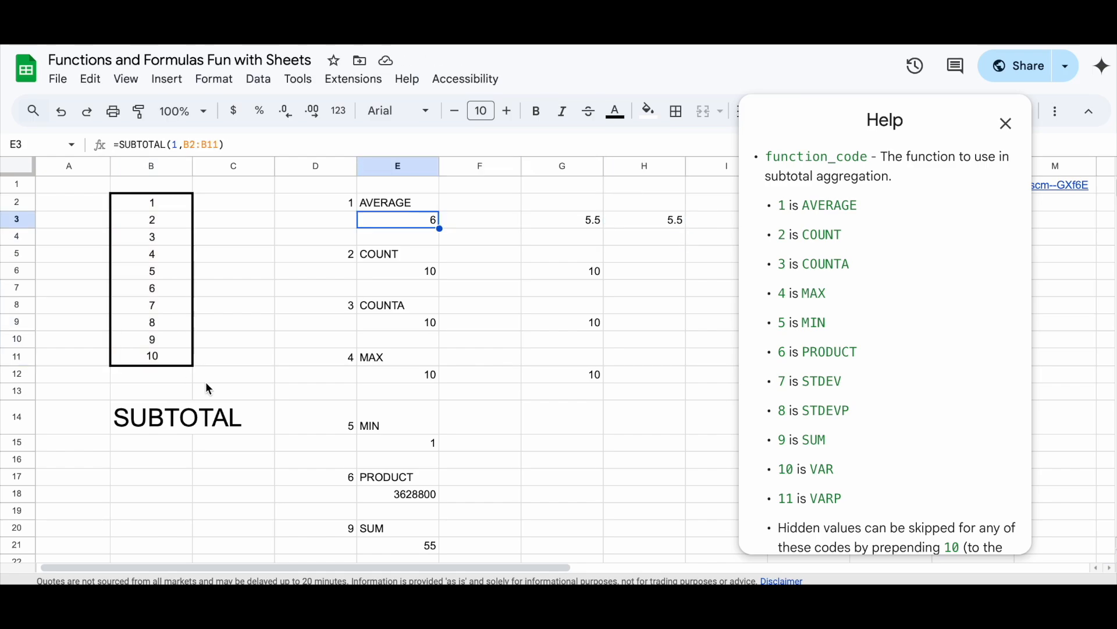
Step: Enter =AVERAGE(B2:B11)/10 in cell I3
scroll(292, 369, right, 3)
click(571, 220)
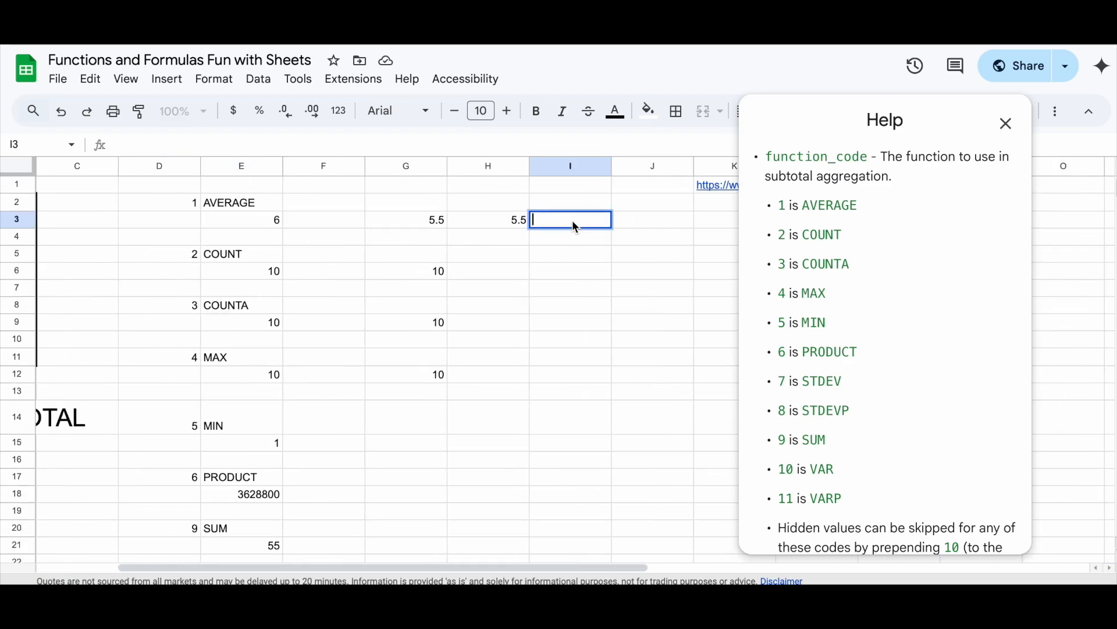
text(=AVERAGE)
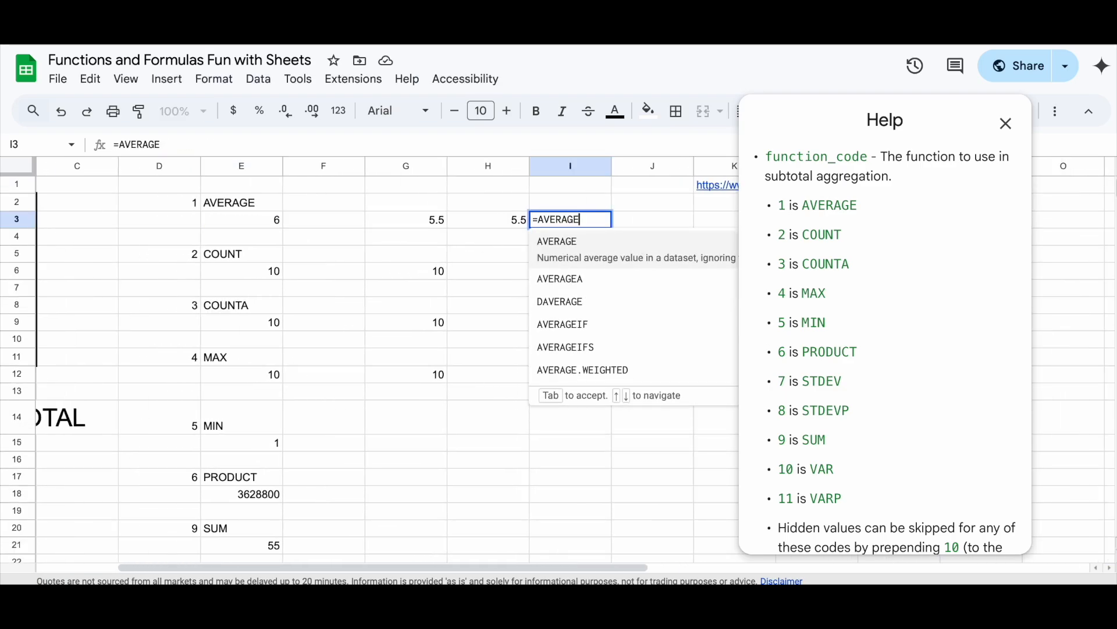
key(Tab)
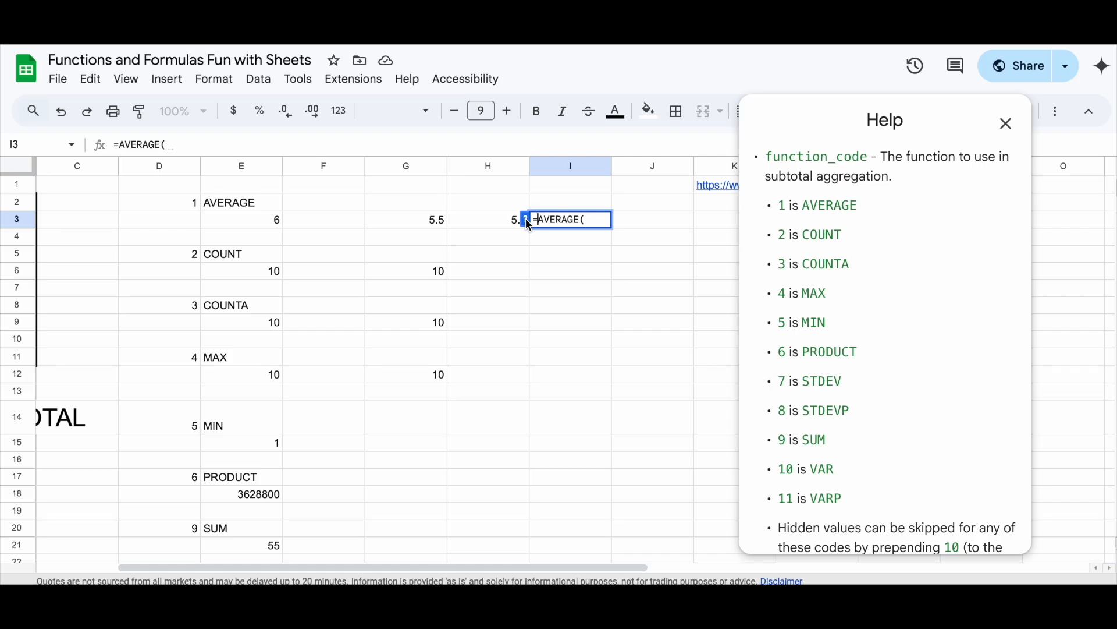
scroll(256, 233, left, 3)
drag(159, 203, 158, 357)
text()/)
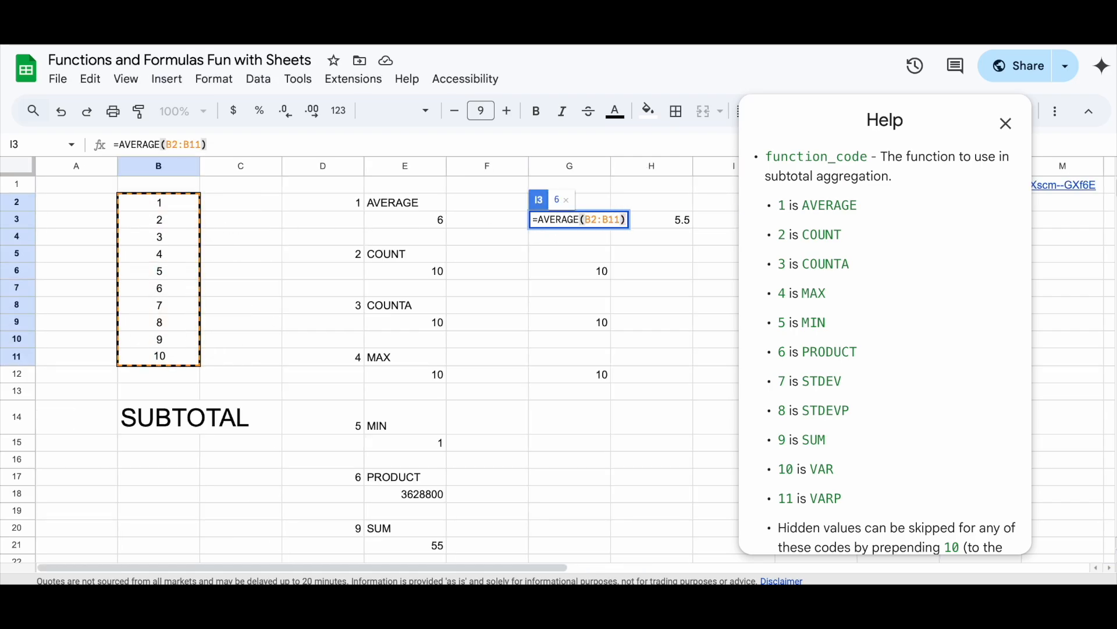
text(10)
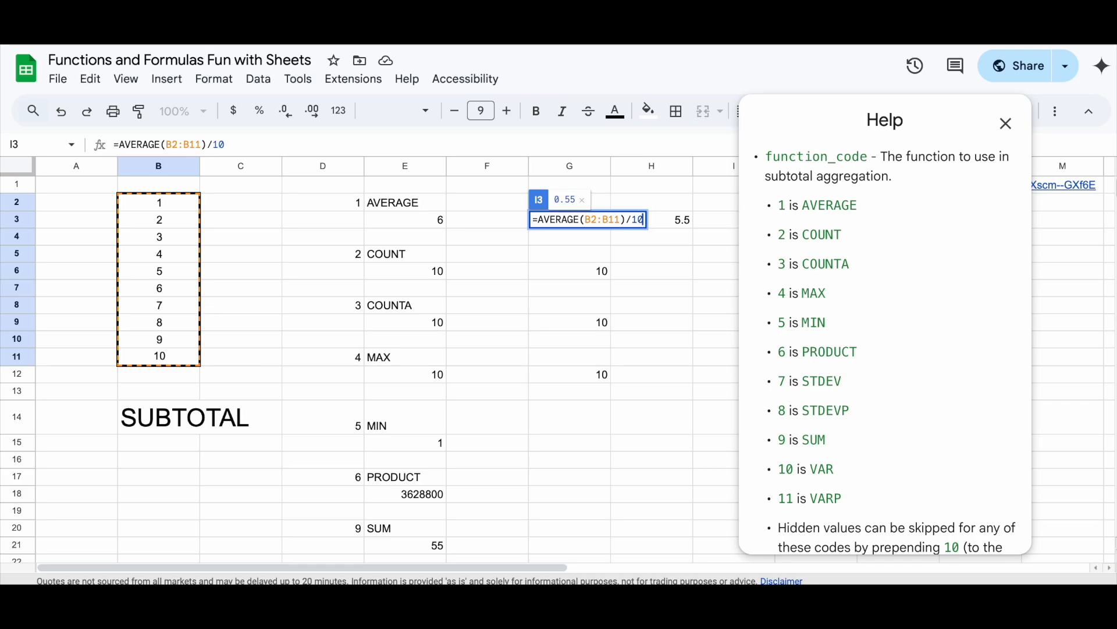
key(Return)
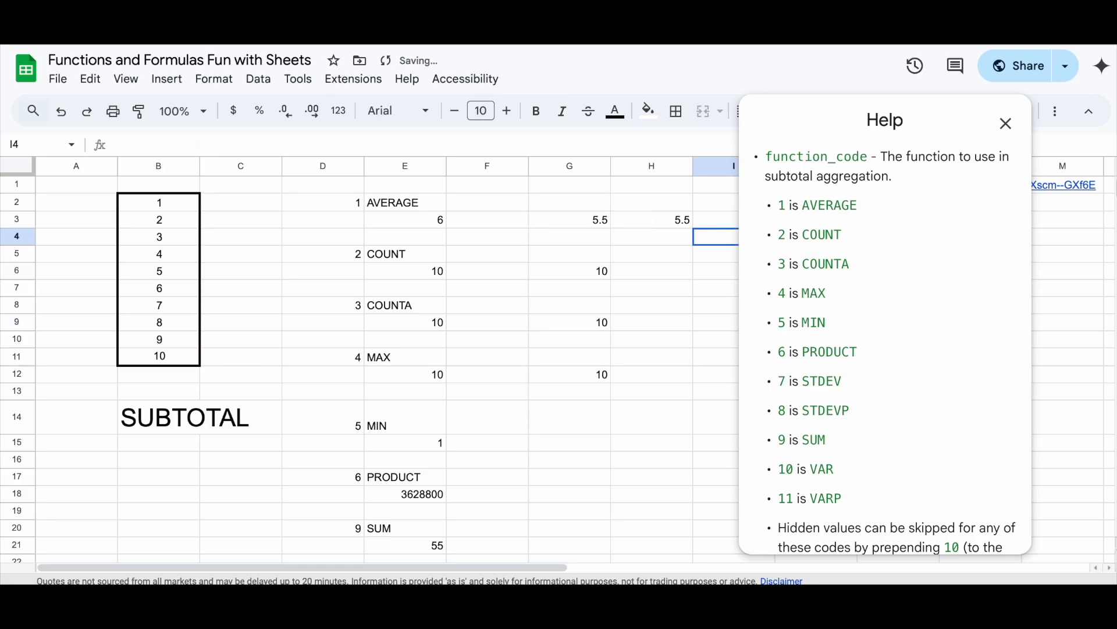
Step: Remove the division by 10 from the formula in I3, leaving =AVERAGE(B2:B11)
scroll(261, 317, right, 5)
scroll(262, 317, left, 3)
click(399, 224)
click(138, 145)
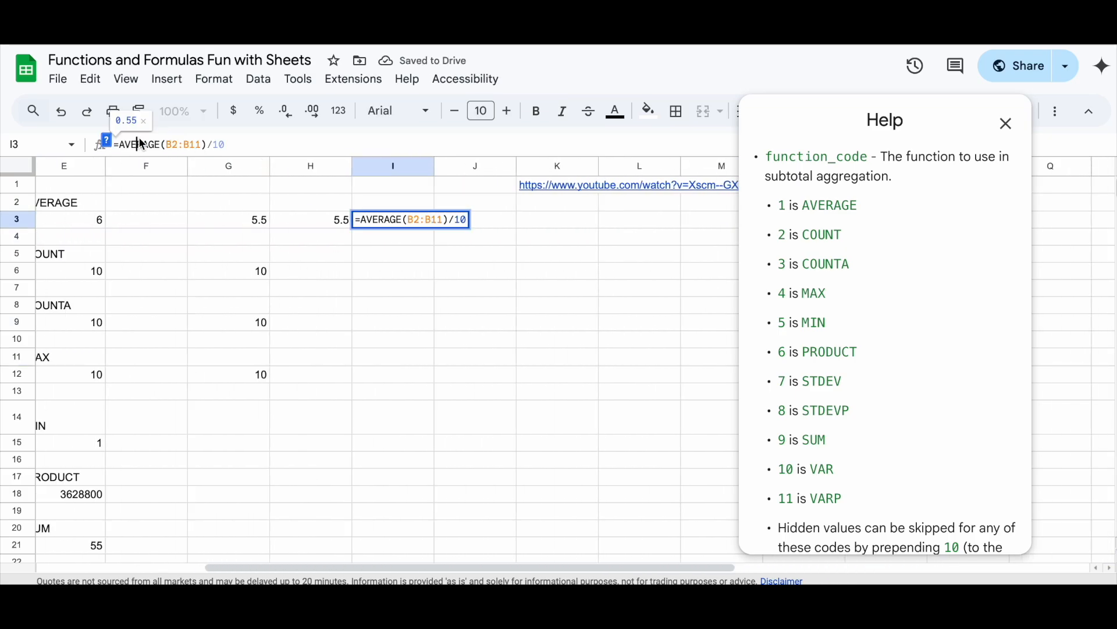
scroll(174, 274, up, 1)
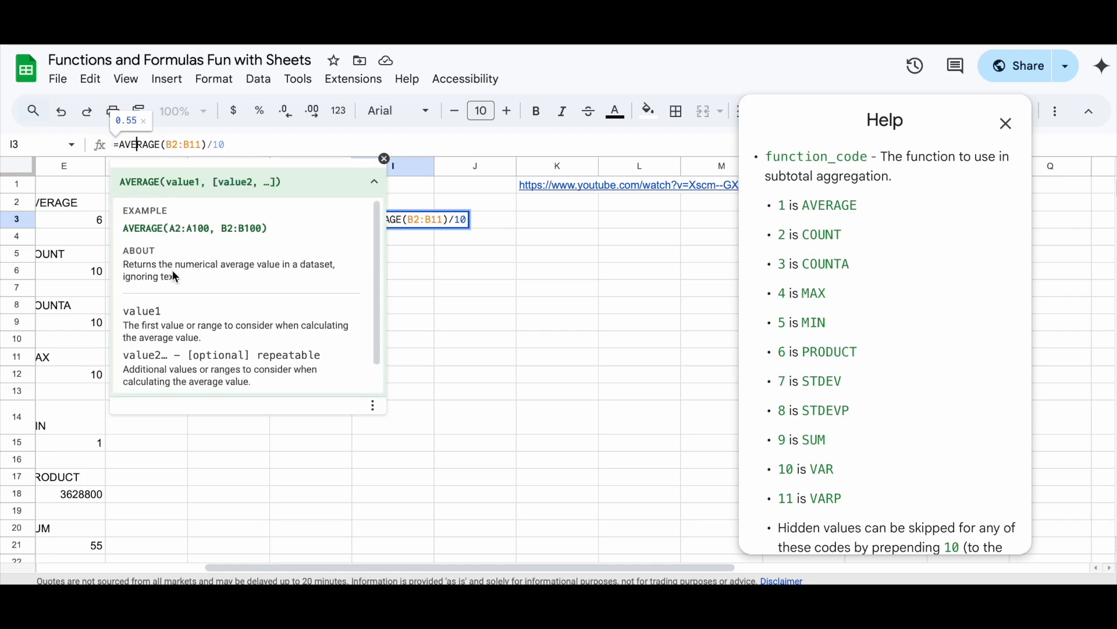
scroll(174, 274, down, 1)
scroll(175, 267, up, 2)
click(462, 218)
key(BackSpace)
key(BackSpace)
key(BackSpace)
key(Return)
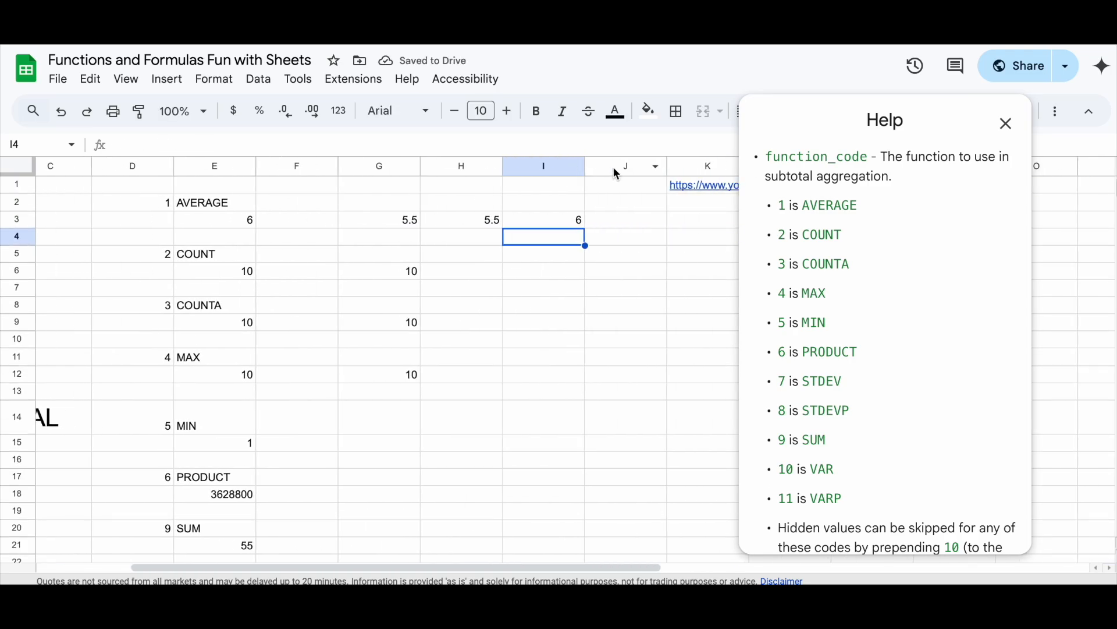
Step: Compare the average formulas across row 3 in cells E3, G3, H3 and I3
click(532, 219)
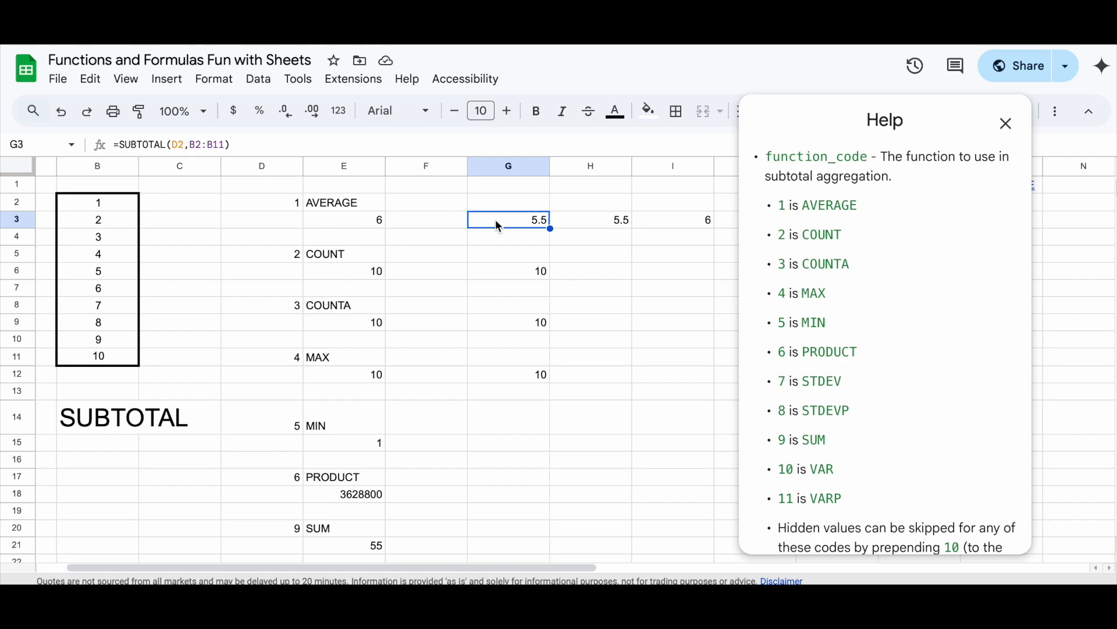
click(368, 218)
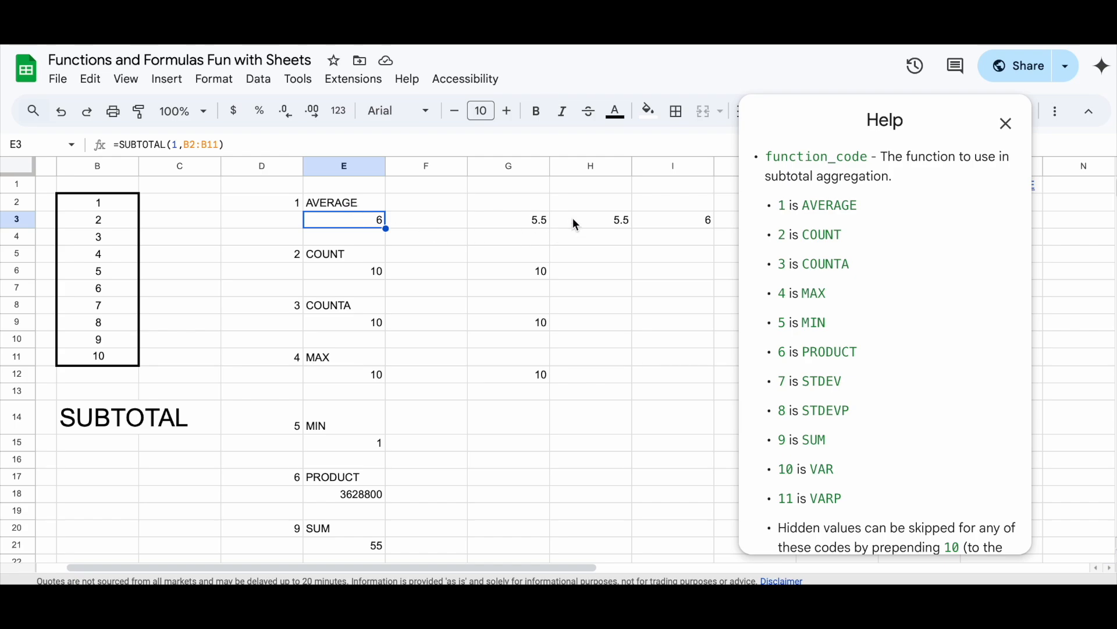
click(531, 221)
click(672, 221)
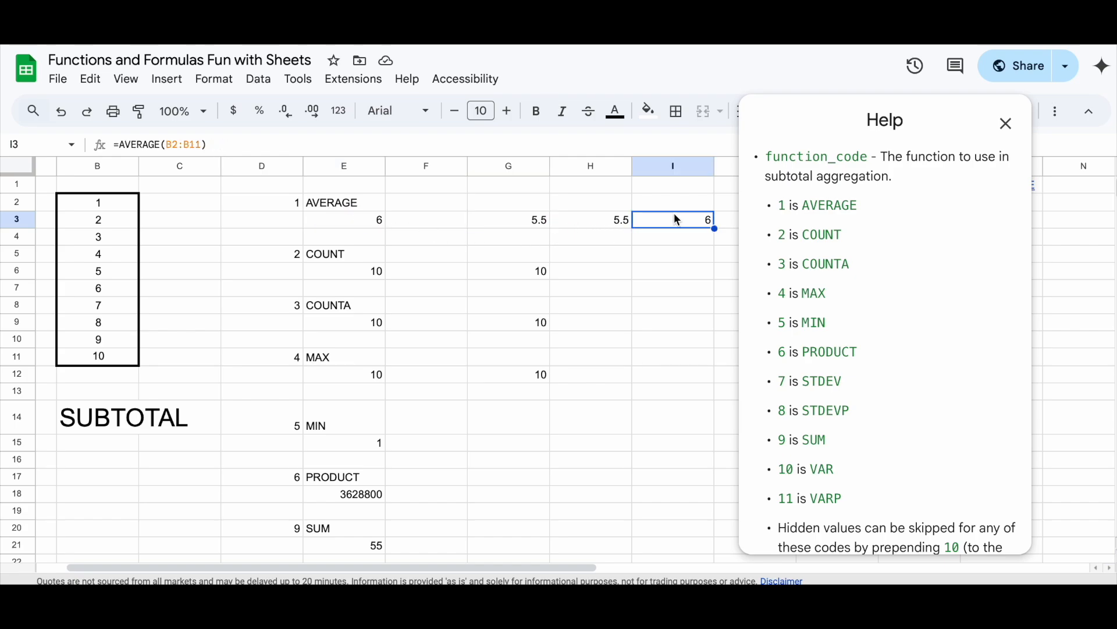
click(582, 223)
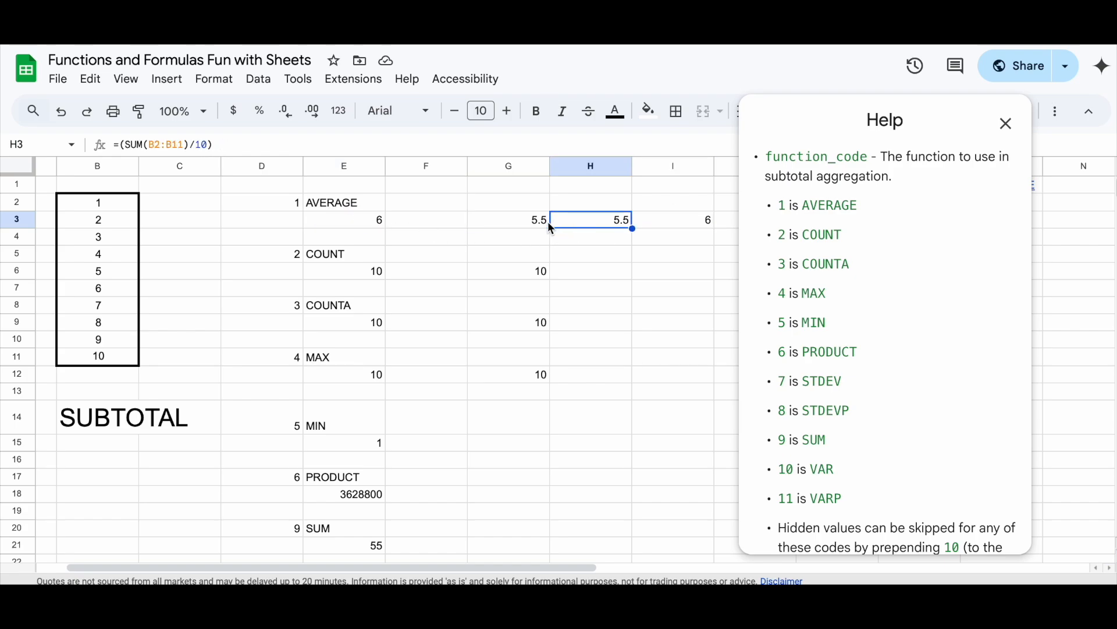
click(526, 225)
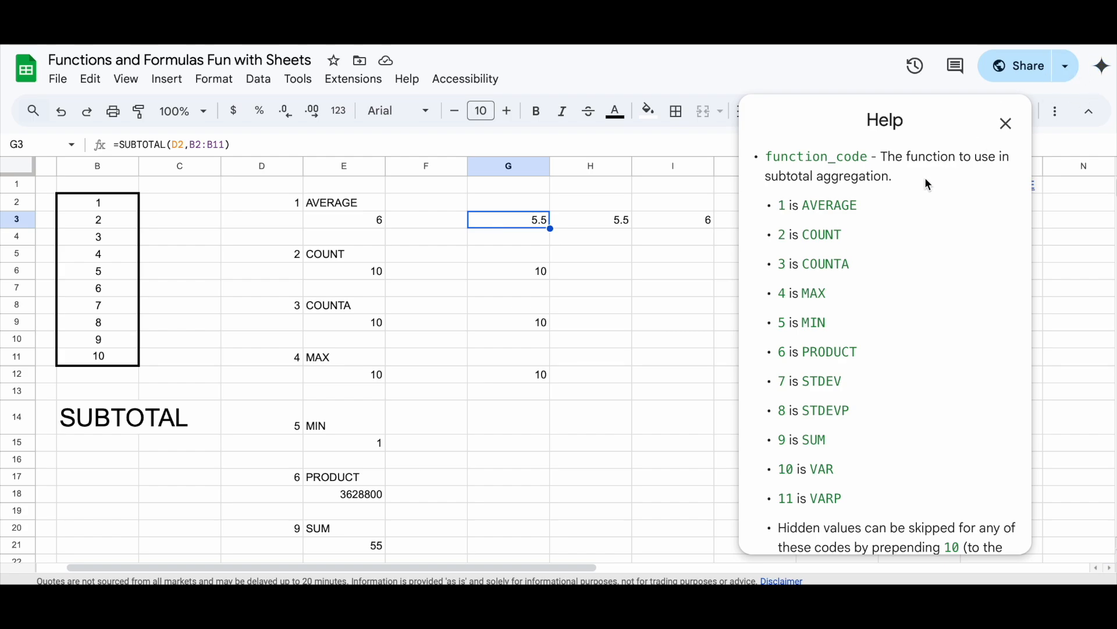
Step: Check function code 1 in the help against the H3 average formula, and inspect the D11 code reference in G12's SUBTOTAL formula
drag(859, 206, 754, 201)
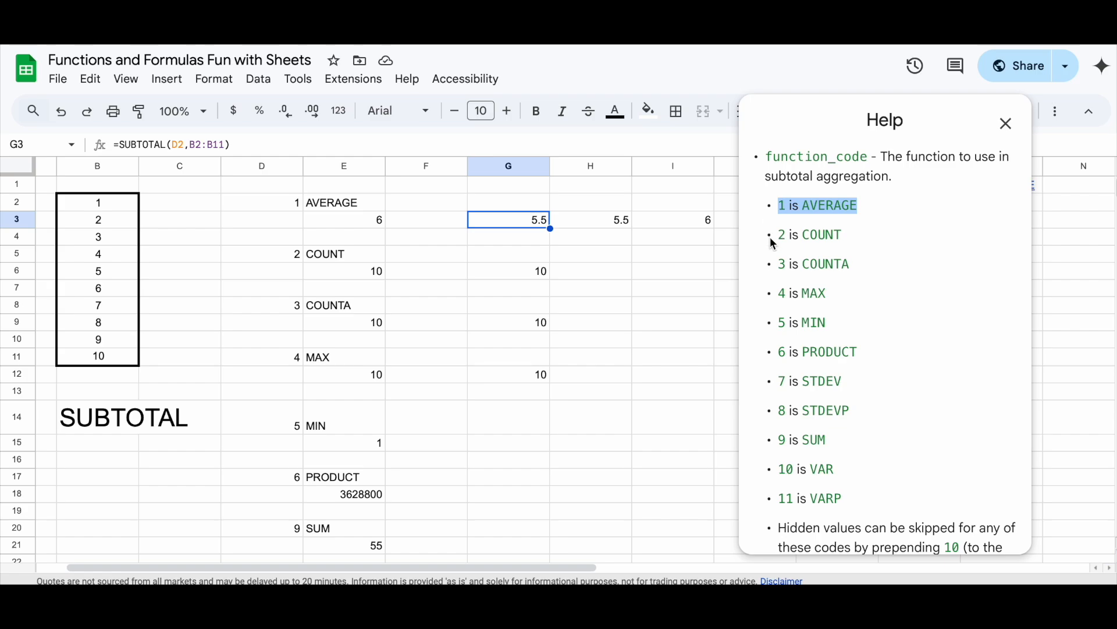
click(628, 222)
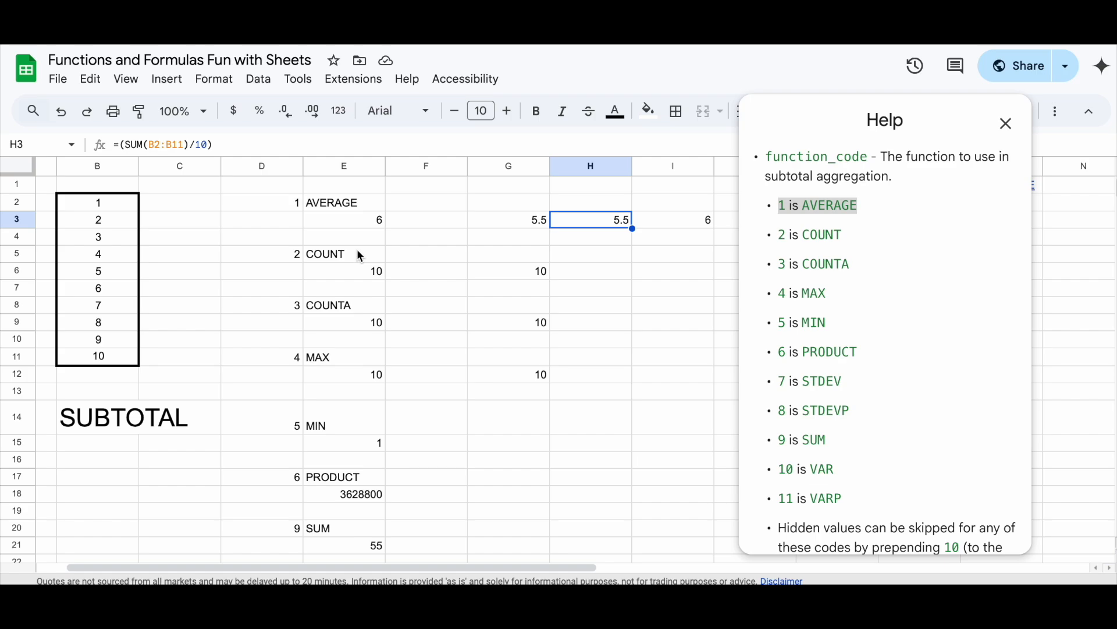
click(443, 273)
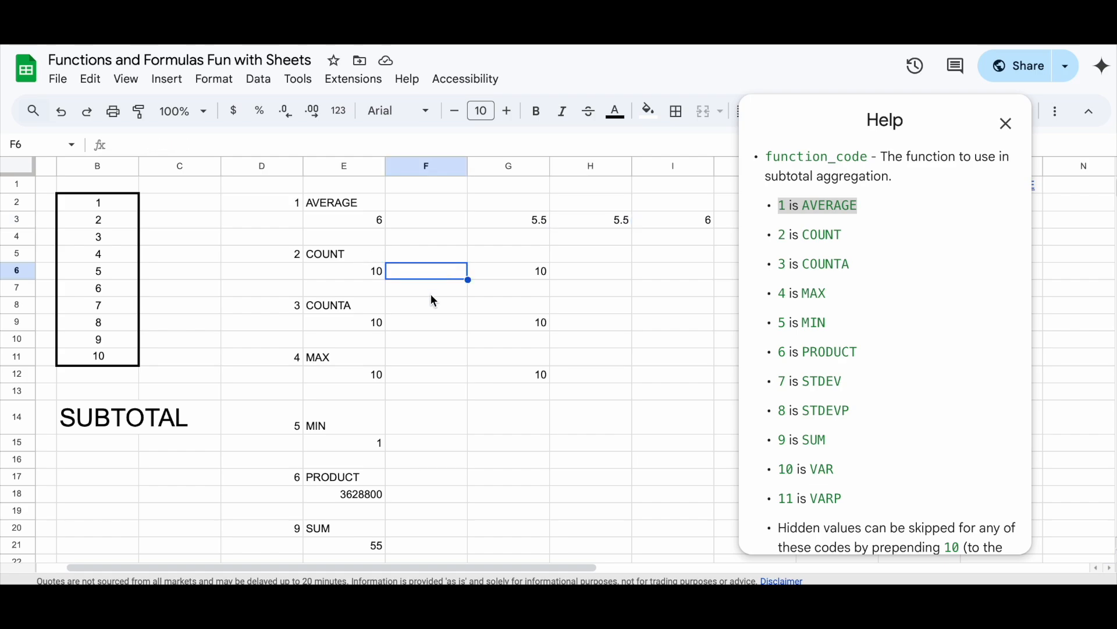
click(526, 379)
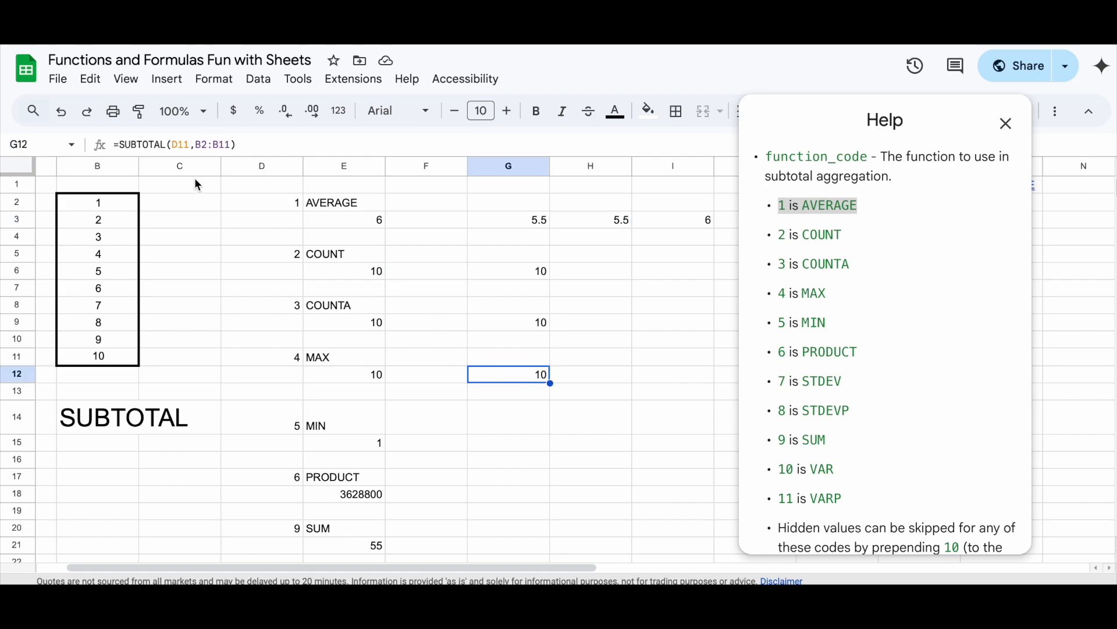
click(170, 148)
drag(172, 147, 187, 147)
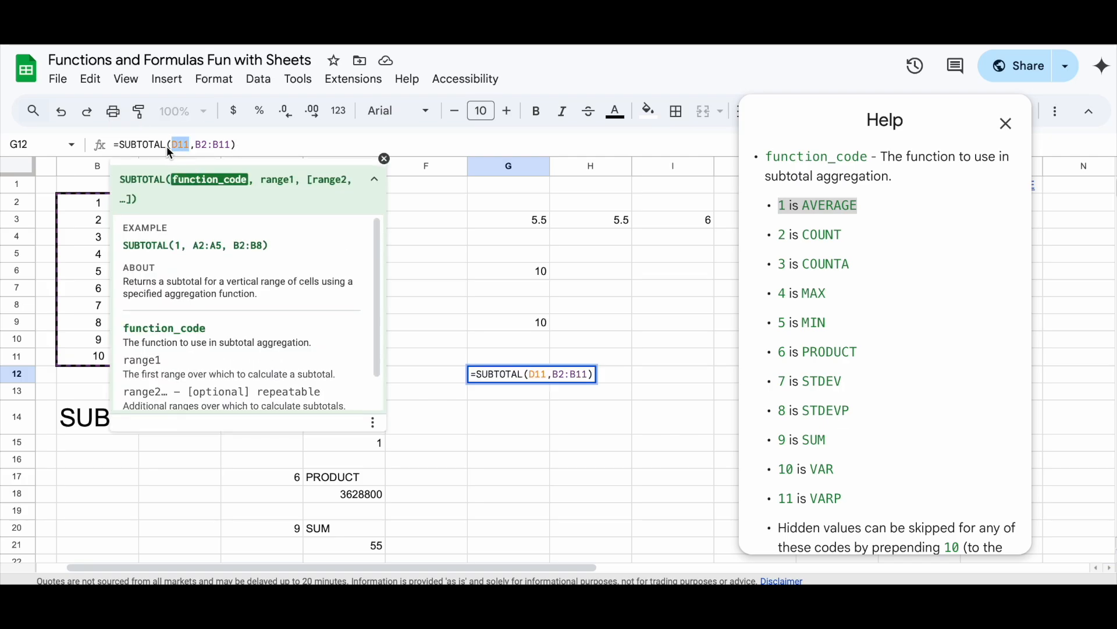
click(485, 357)
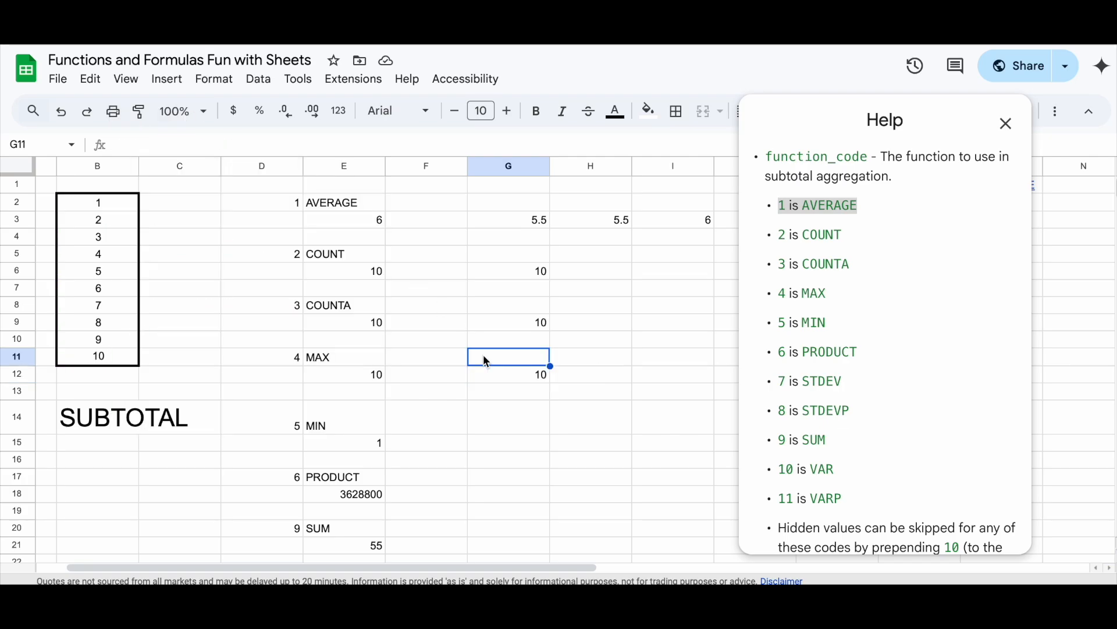
Step: Enter =SUBTOTAL(5,B2:B11) in cell G15 to calculate the minimum with the function code written directly in the formula
click(507, 429)
click(508, 448)
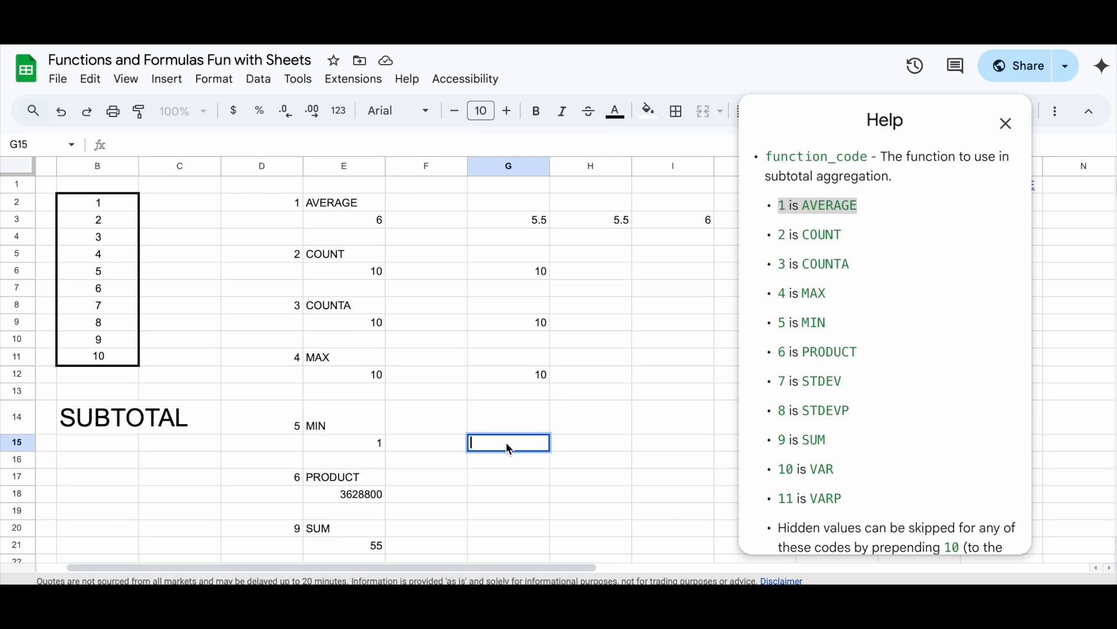
text(=)
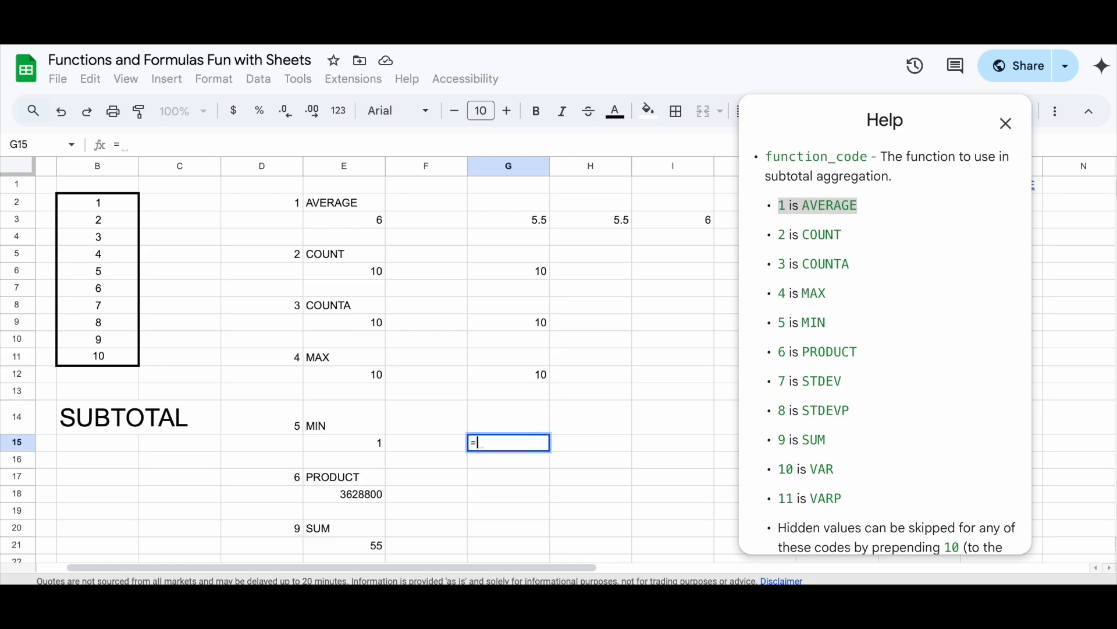
text(SUBTOTAL)
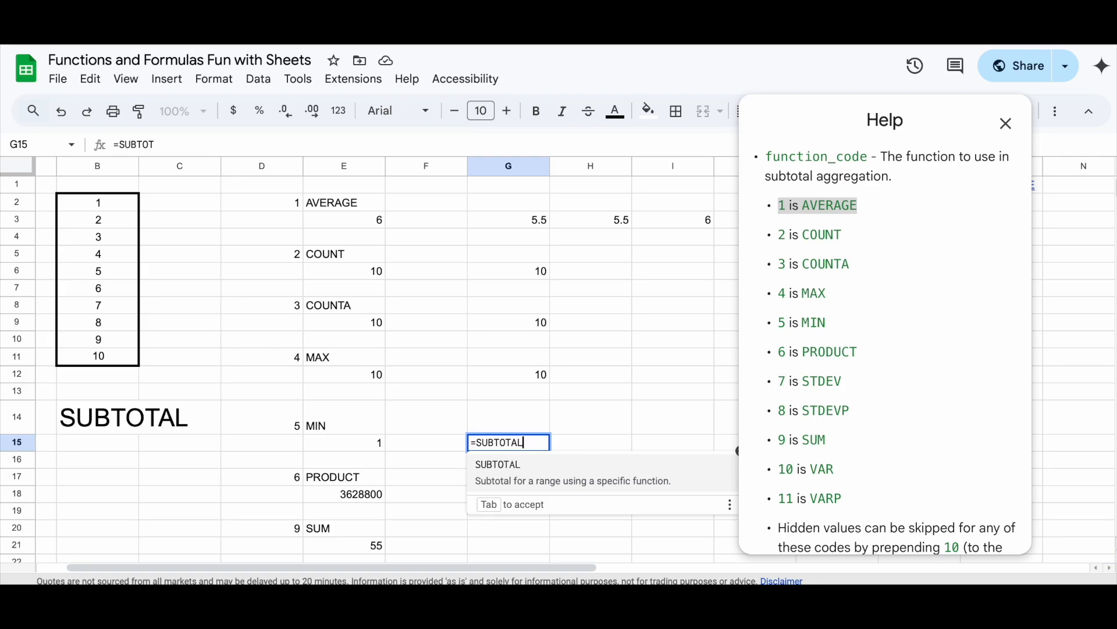
text(()
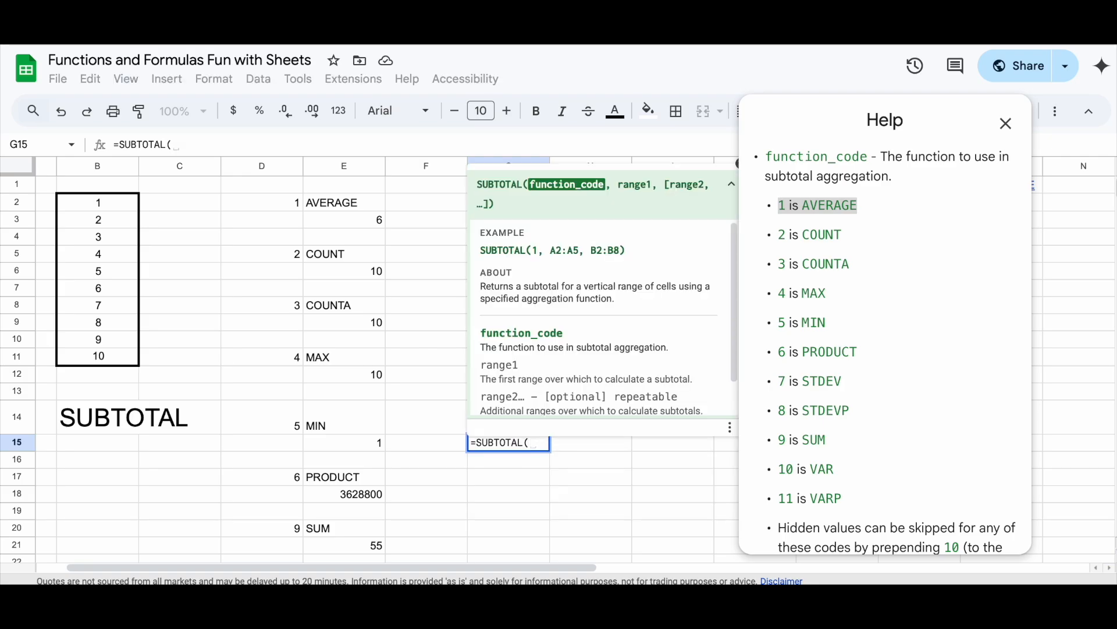
drag(112, 204, 114, 362)
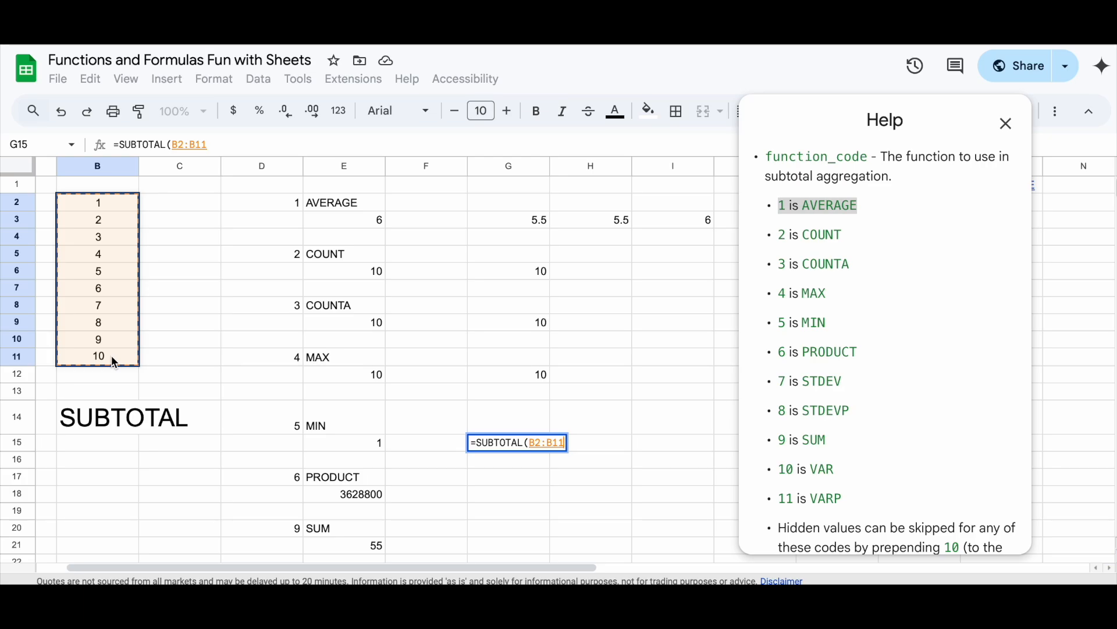
text())
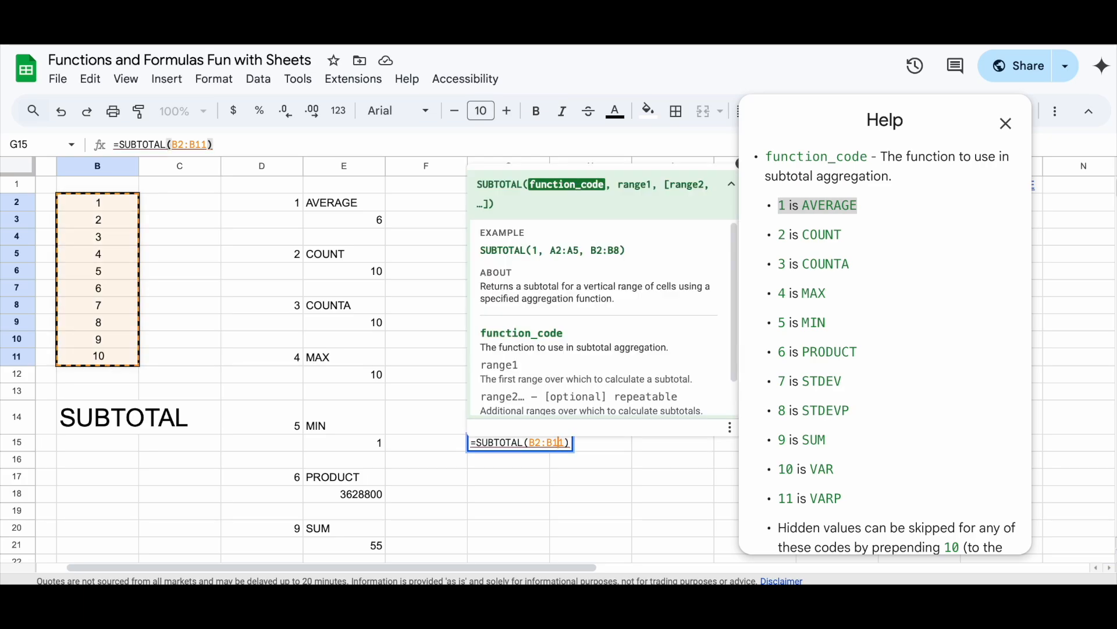
key(Left)
key(Left)
text(5,)
key(Return)
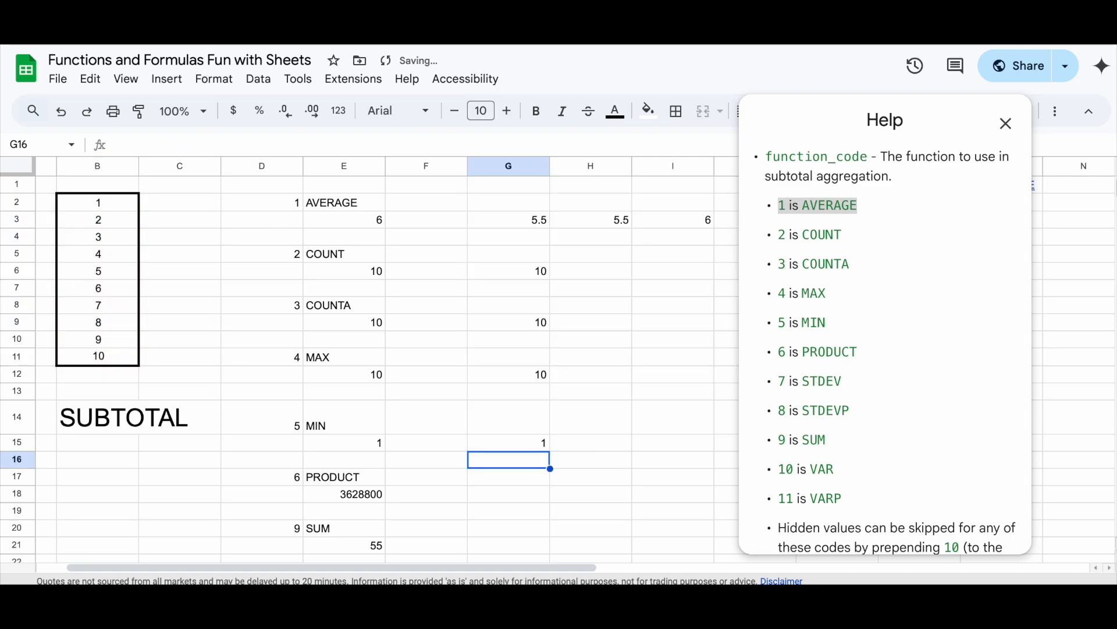
Step: Enter =SUBTOTAL(D17,B2:B11) in cell G18 to calculate the product using the function code in D17
key(Down)
key(Down)
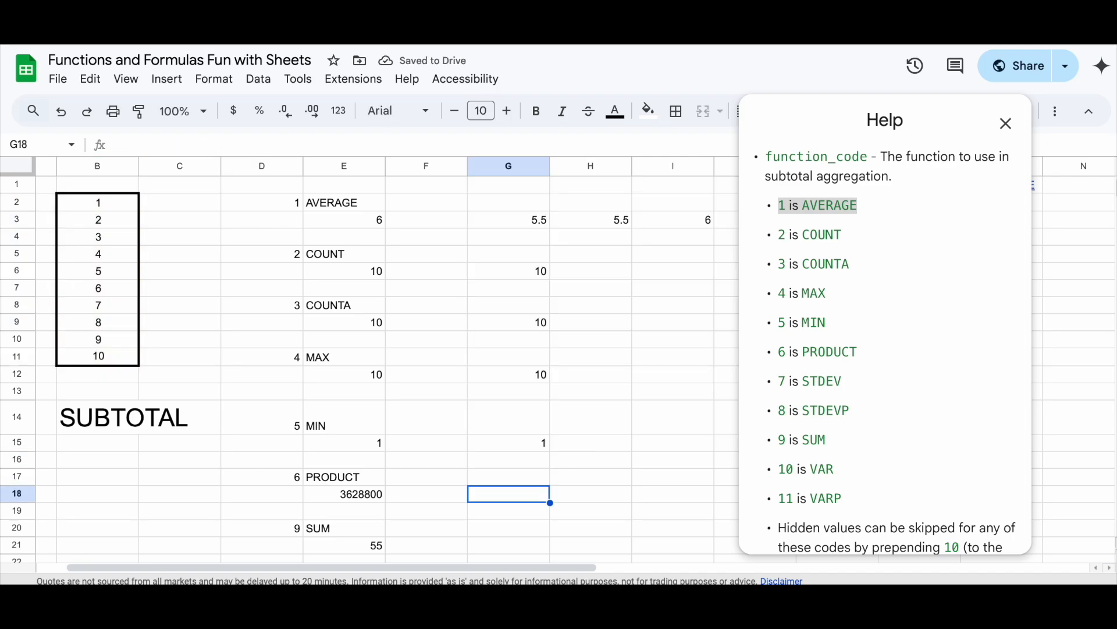
text(=SUB)
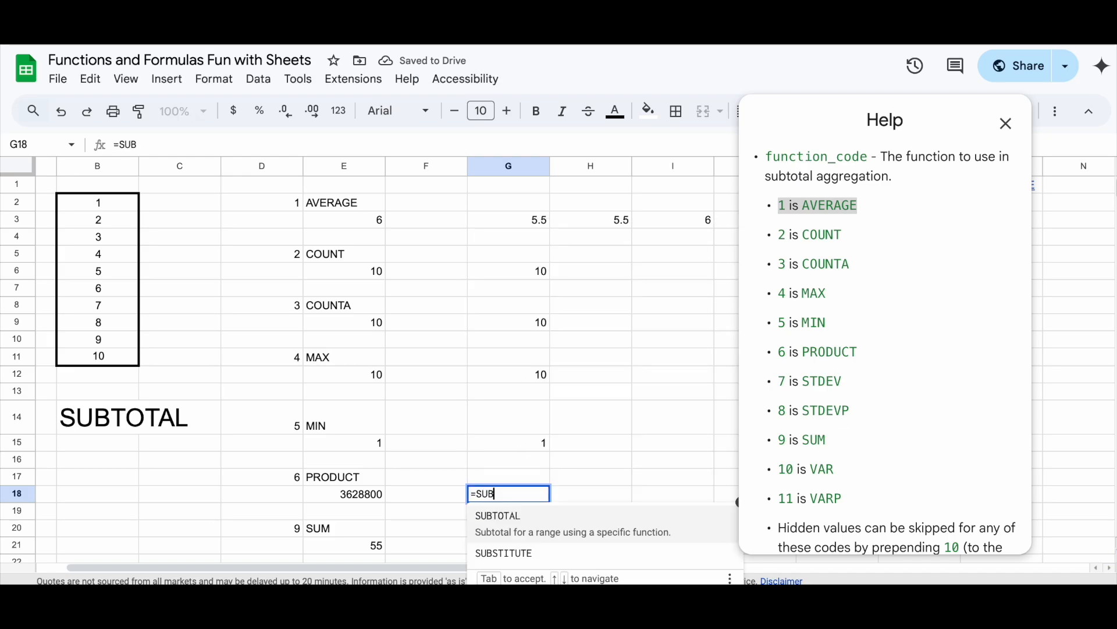
text(TOTAL)
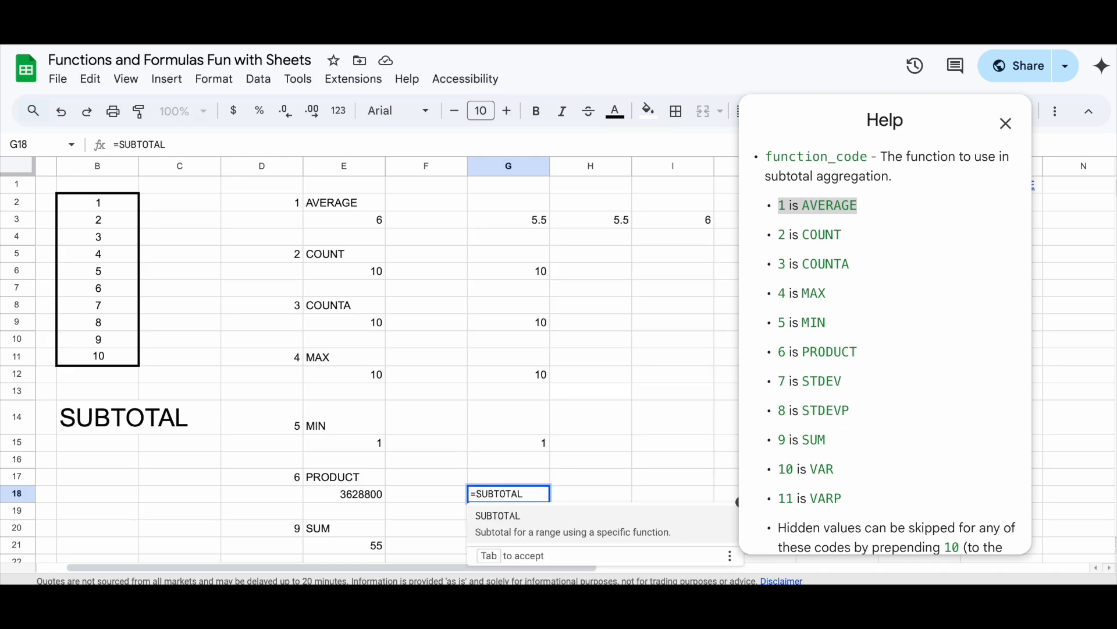
text(()
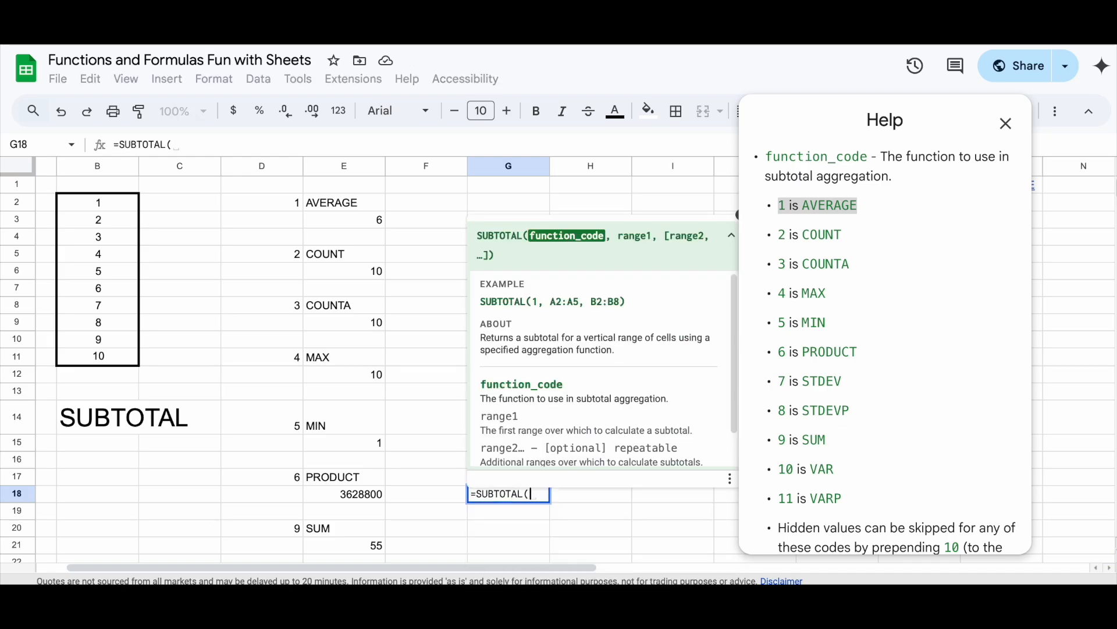
click(275, 485)
text(,)
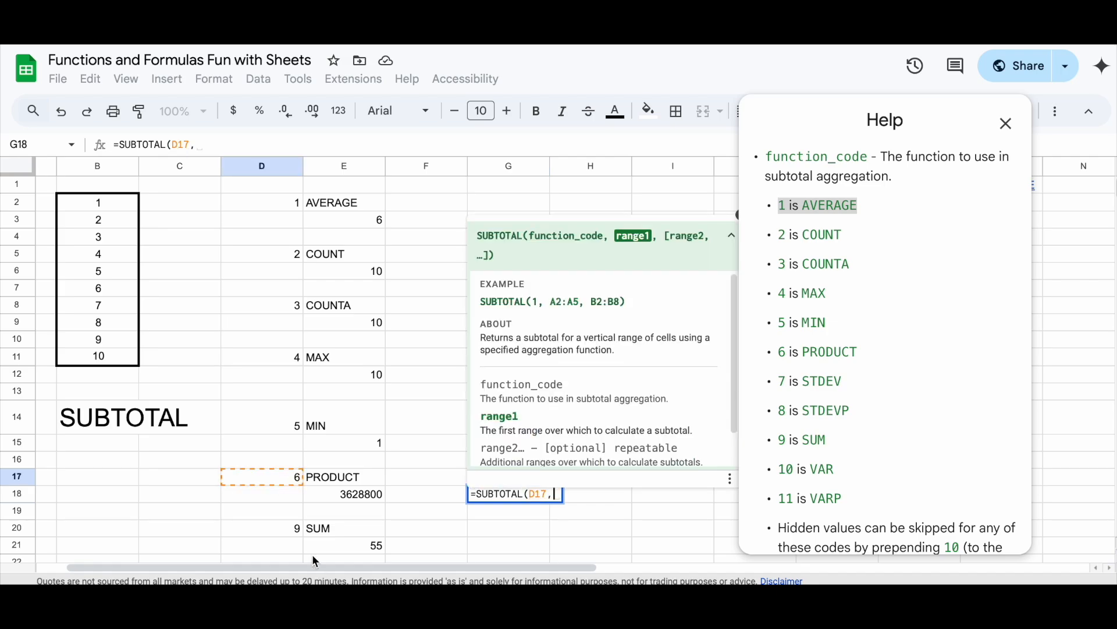
drag(102, 205, 111, 356)
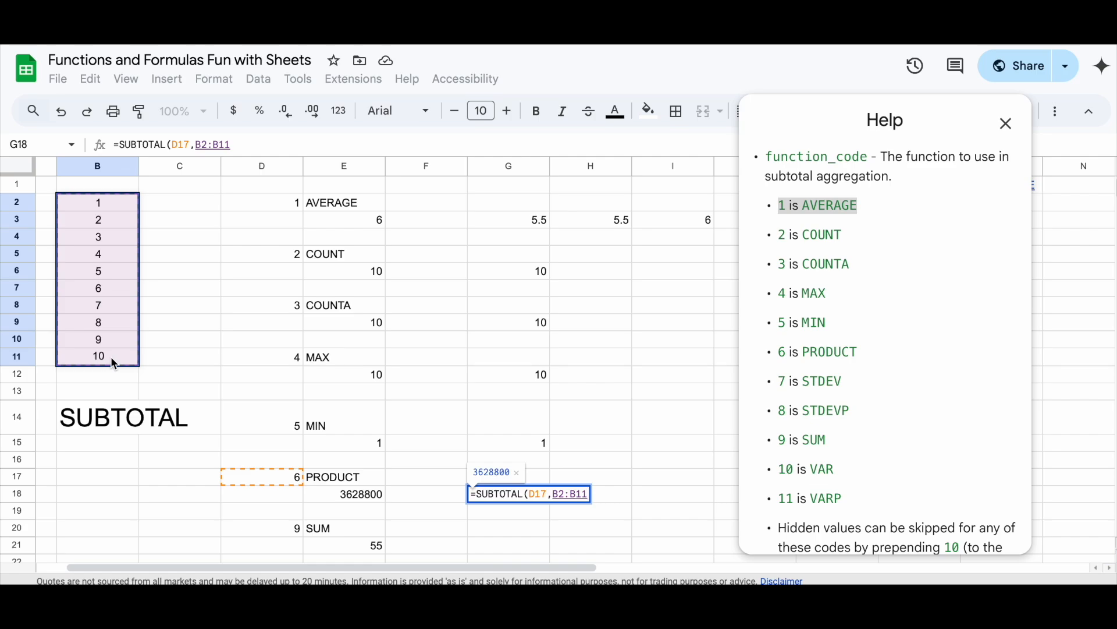
text())
key(Return)
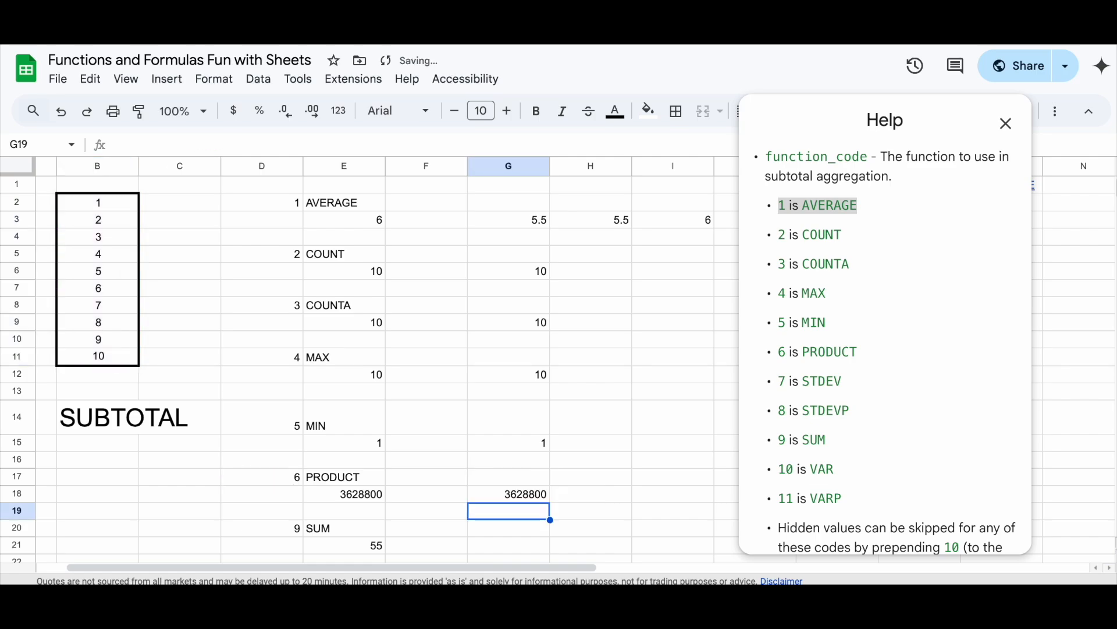
Step: Enter =SUBTOTAL(D20,B2:B11) in cell G21 to calculate the sum using the function code in D20
key(Down)
key(Down)
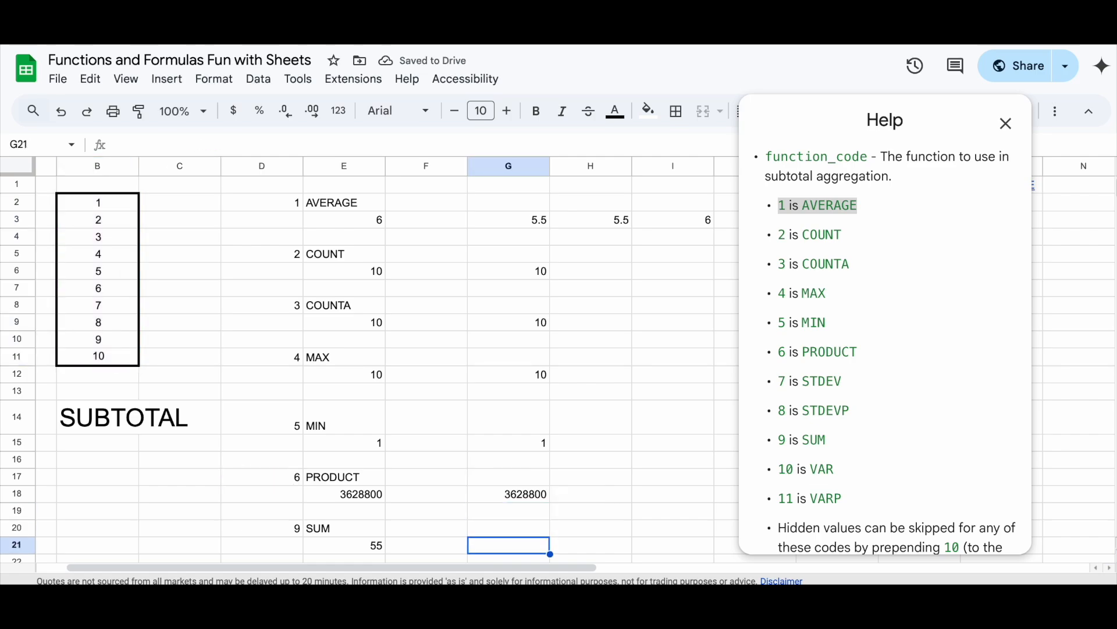
text(=SU)
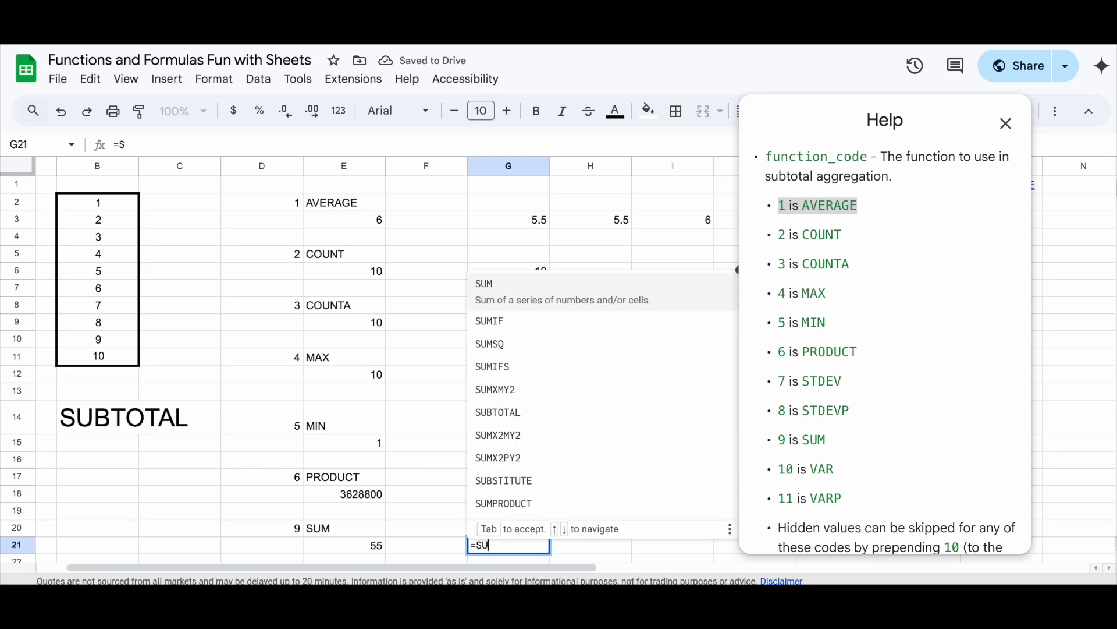
text(BTOTAL)
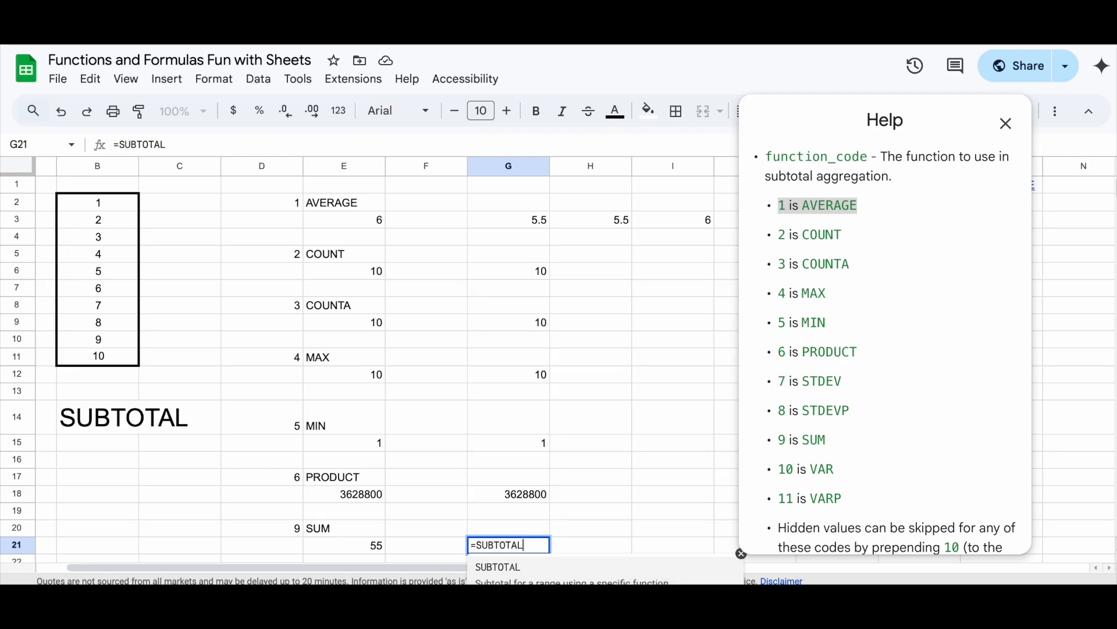
text(()
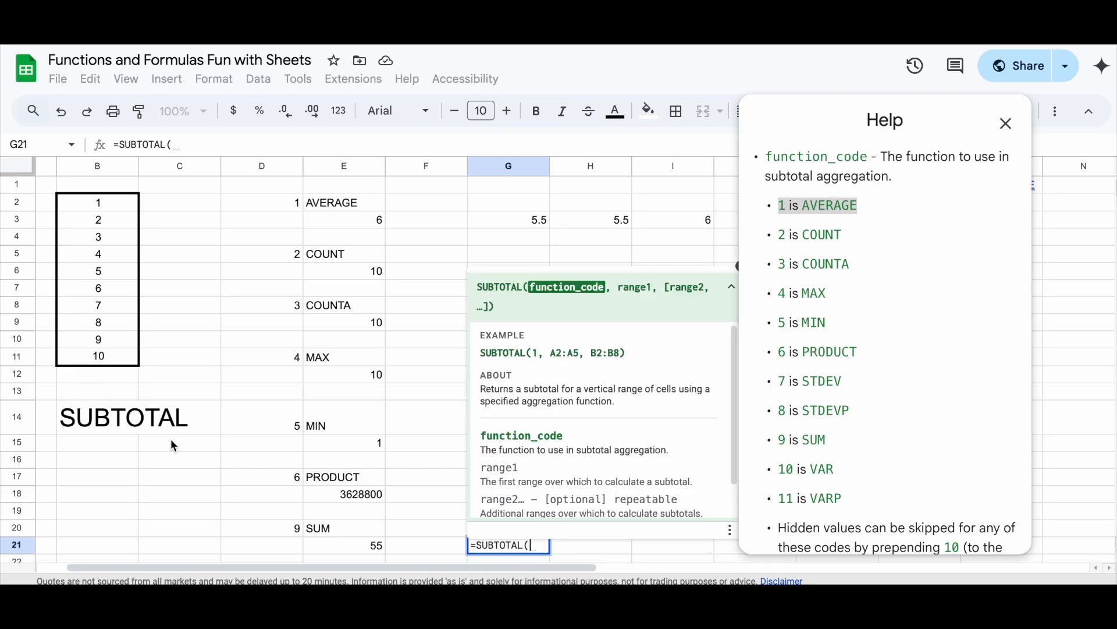
click(259, 524)
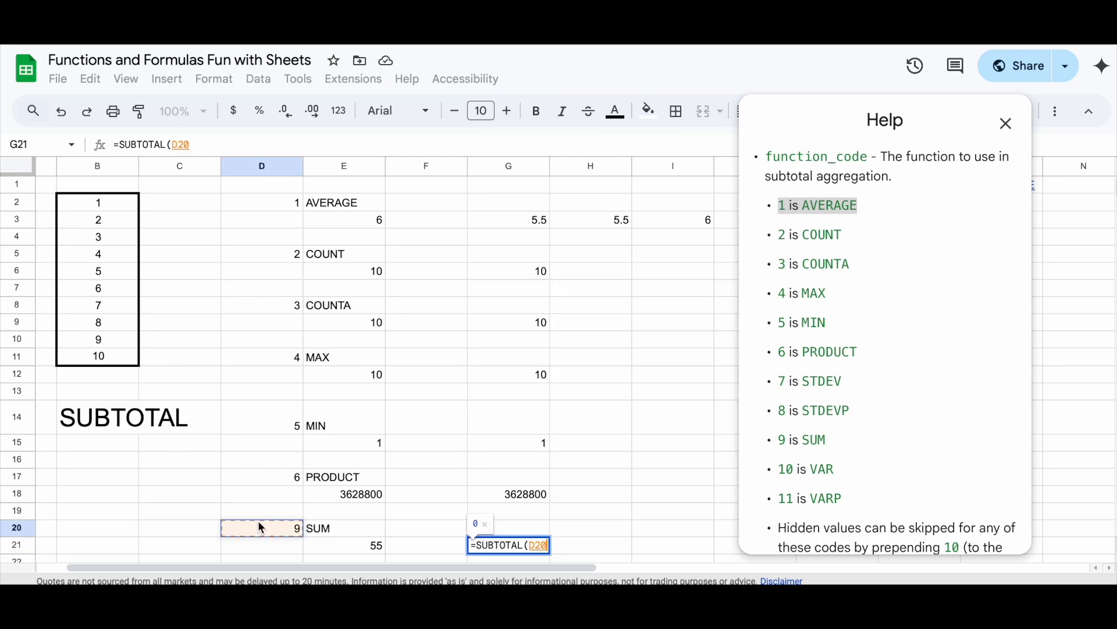
text(,)
drag(109, 198, 113, 351)
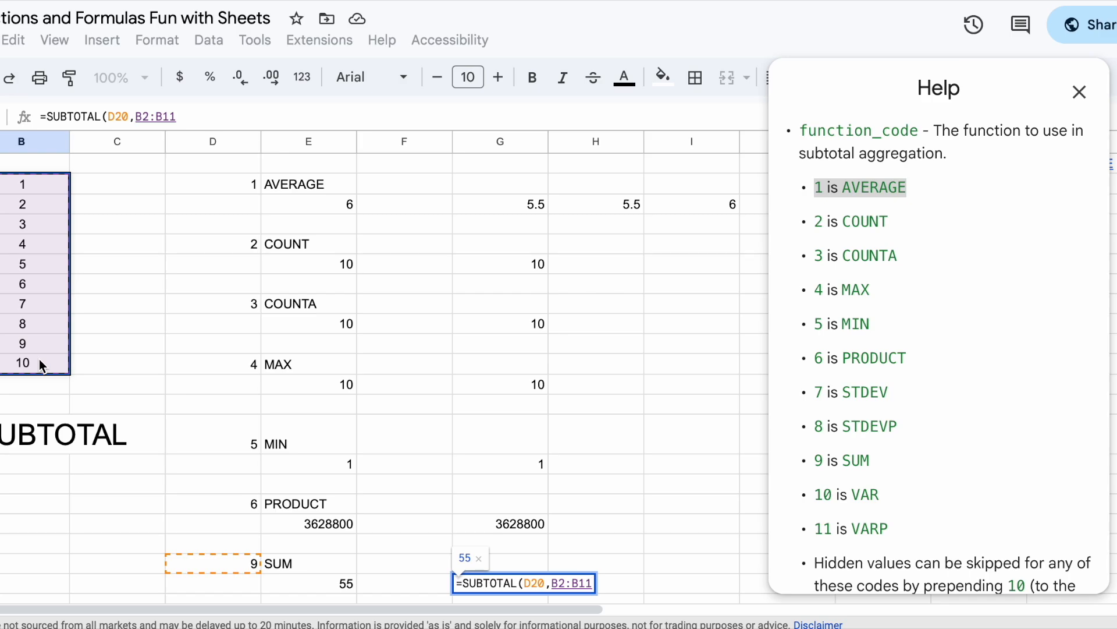
key(Return)
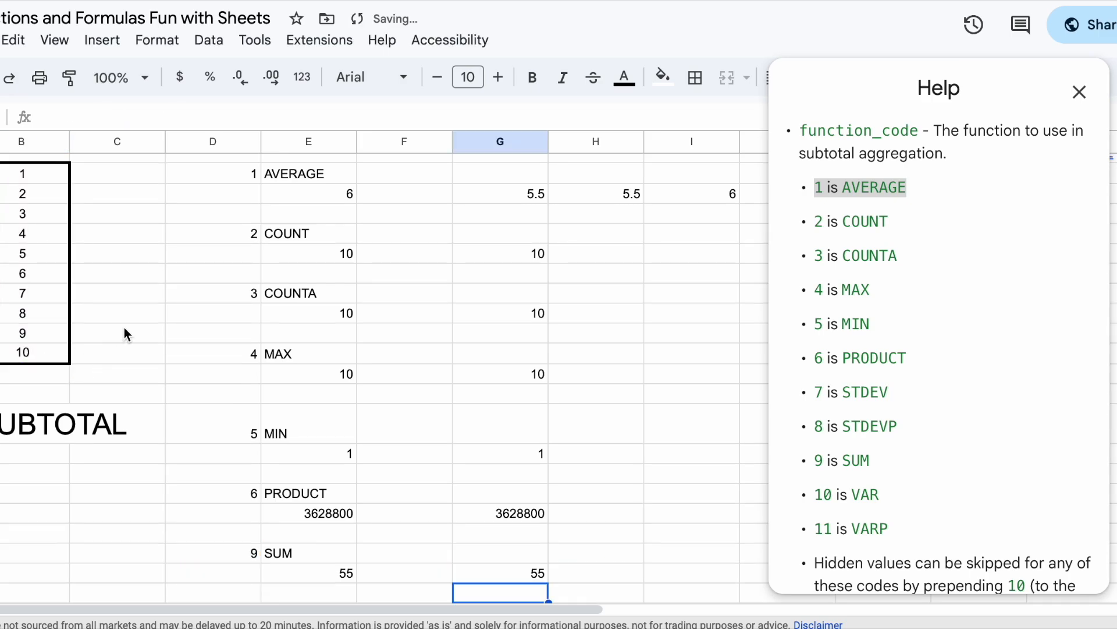
Step: Review the finished subtotals, and read the SUBTOTAL help from the hidden-value codes through the notes and related functions to the examples
scroll(224, 355, left, 1)
scroll(224, 355, right, 5)
scroll(224, 355, left, 3)
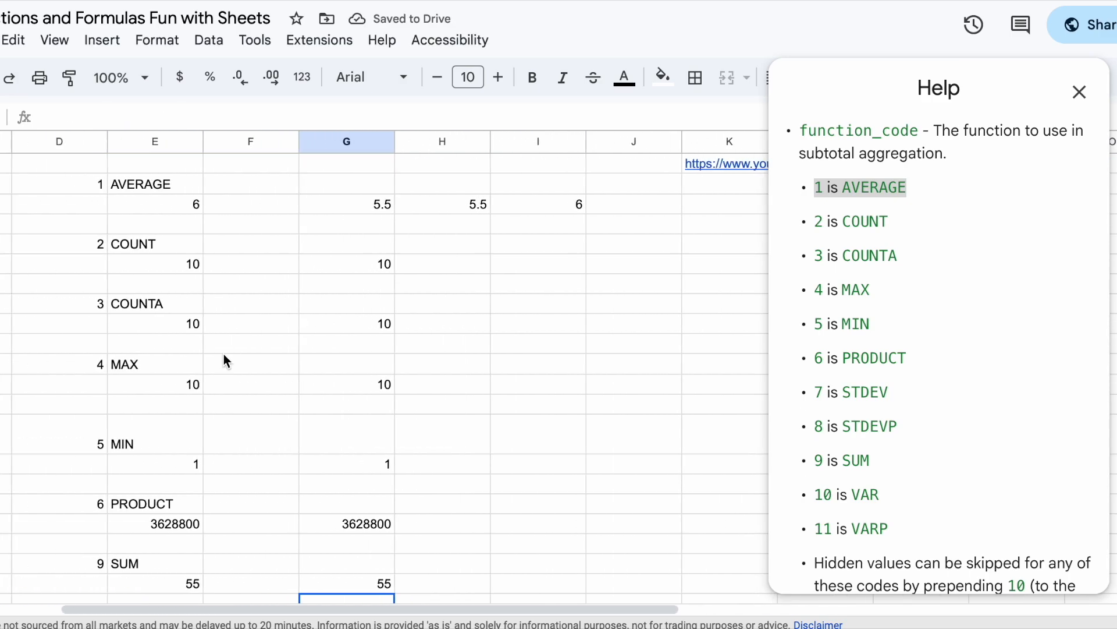
scroll(163, 232, left, 2)
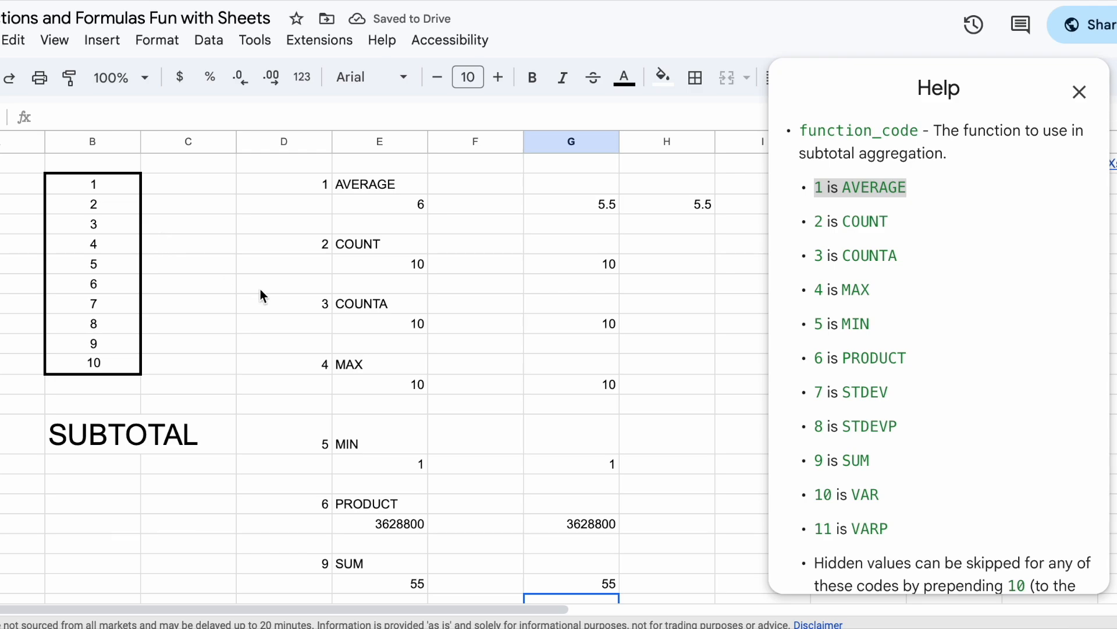
scroll(867, 430, down, 4)
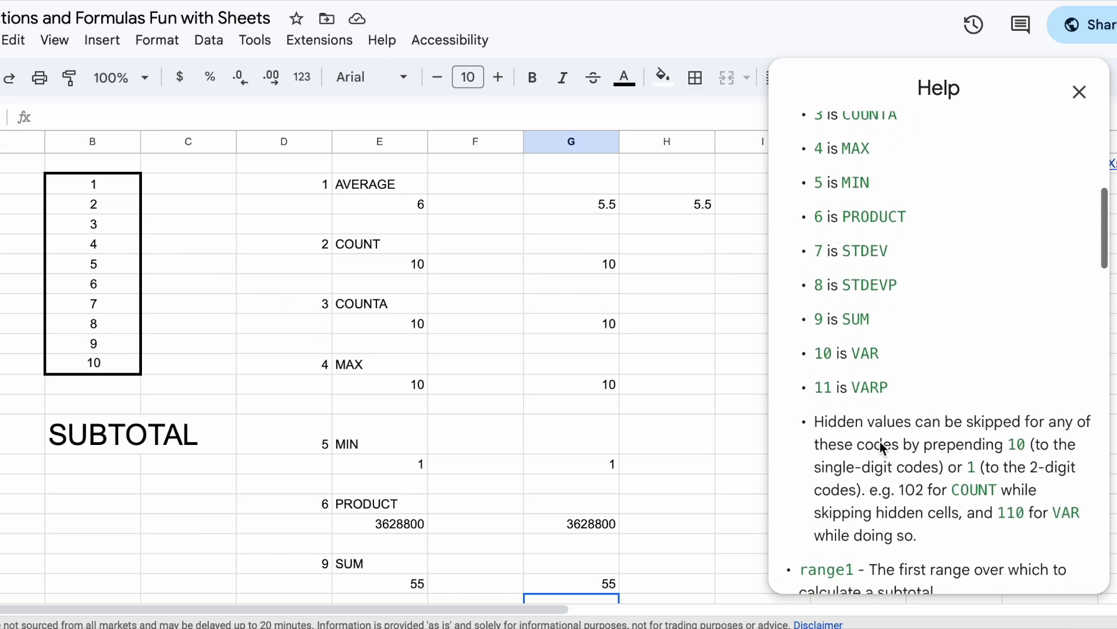
scroll(880, 441, down, 6)
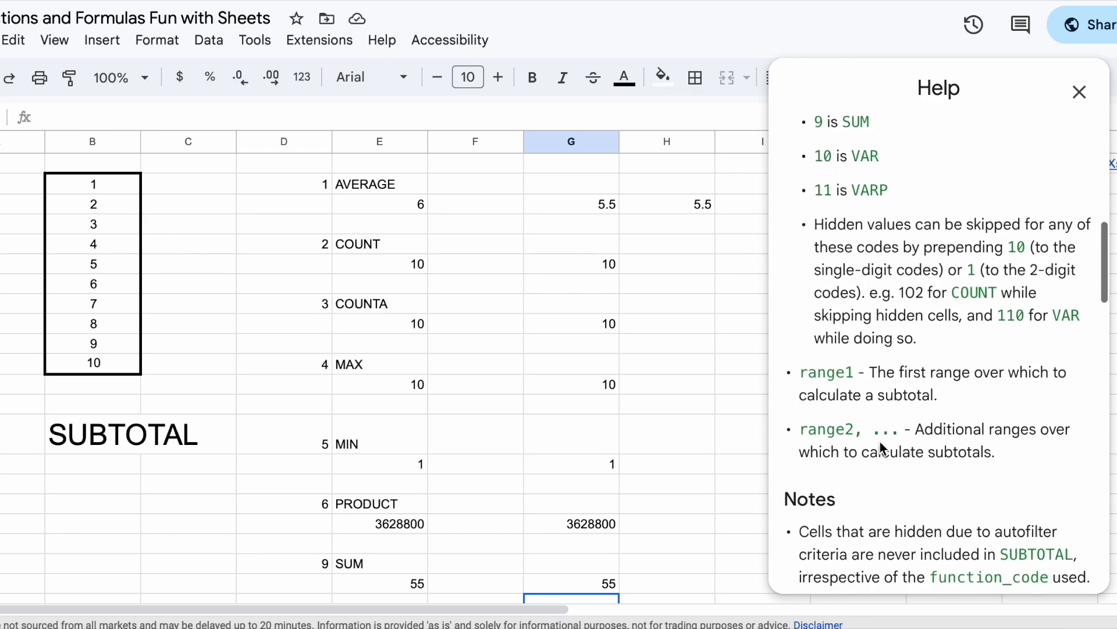
scroll(880, 441, down, 6)
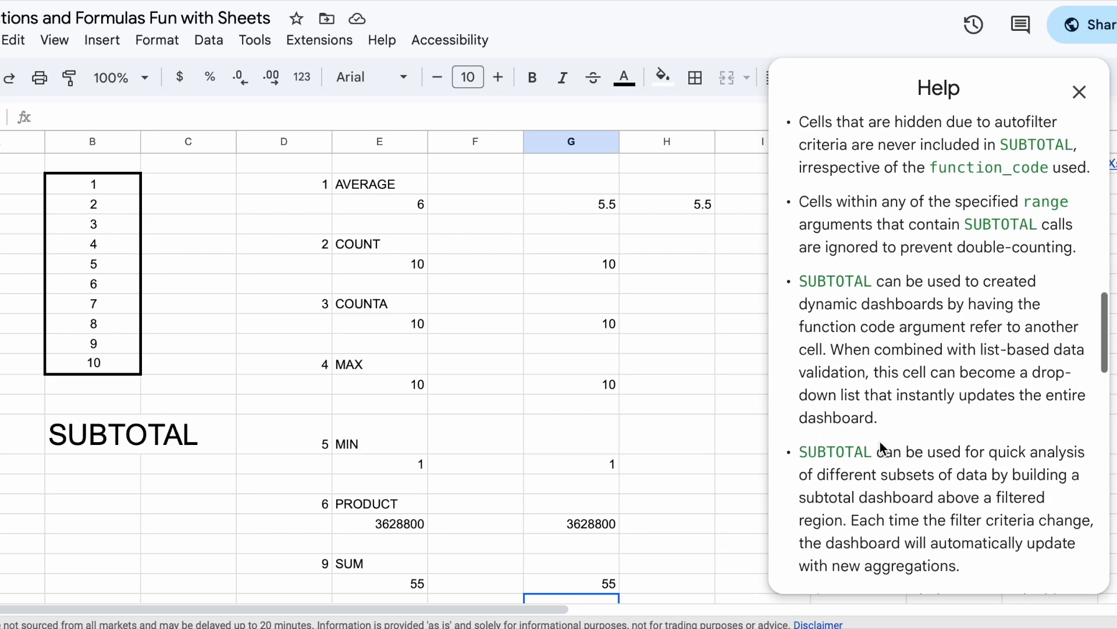
scroll(880, 441, down, 6)
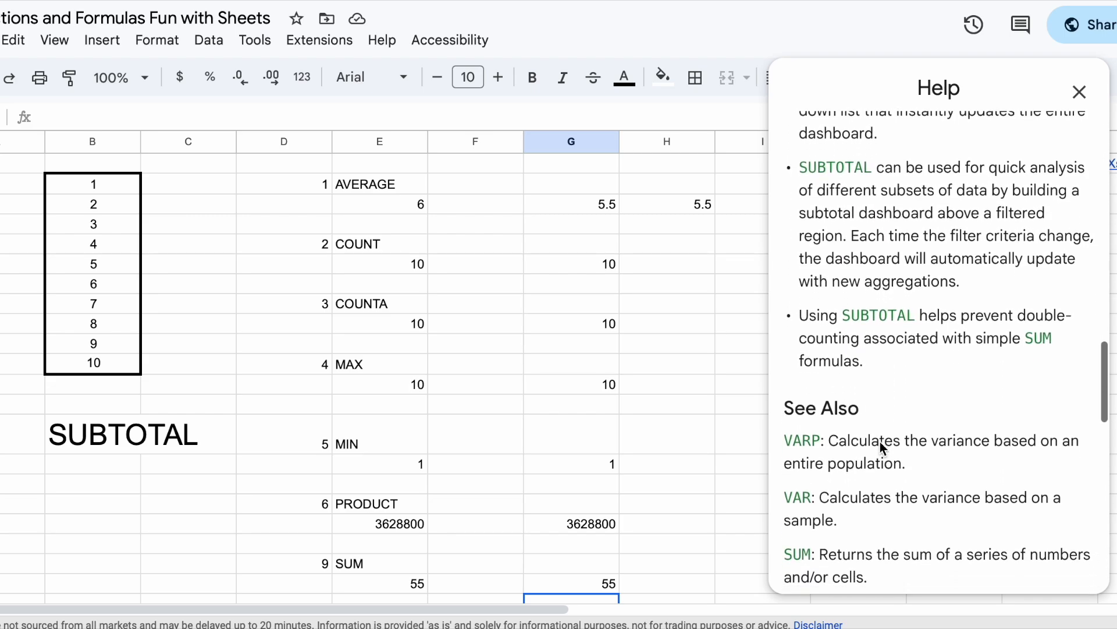
scroll(880, 442, down, 9)
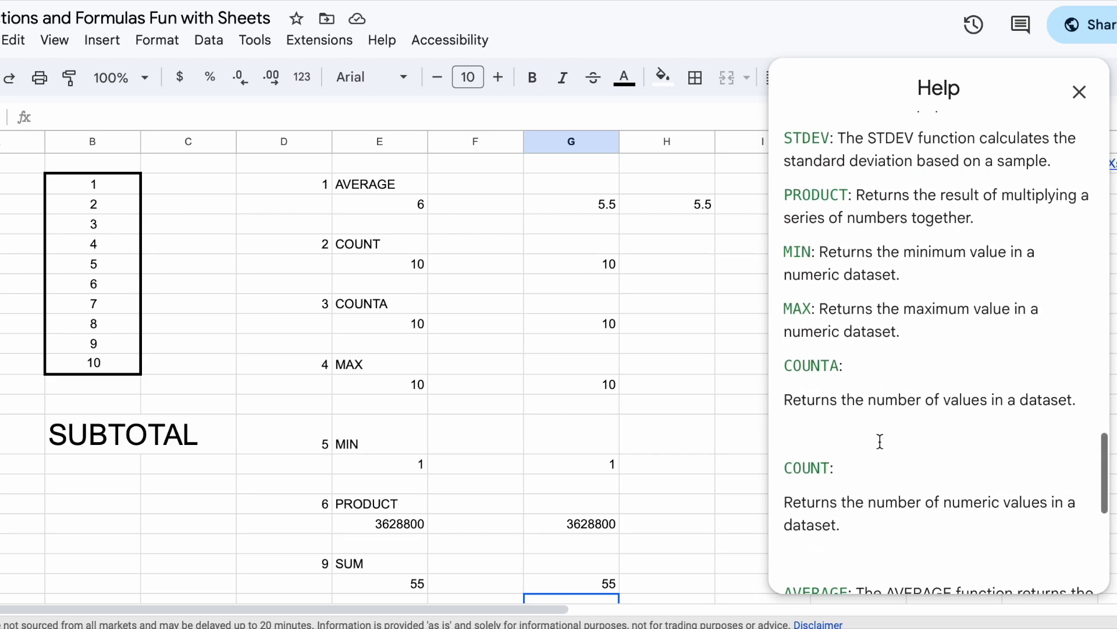
scroll(880, 441, down, 3)
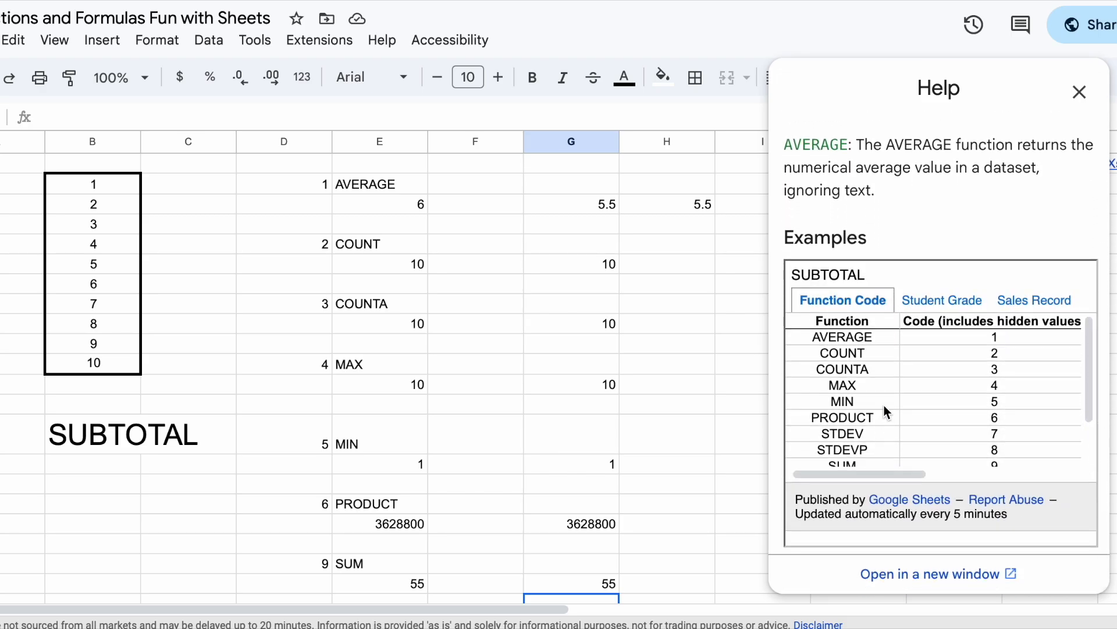
Step: Examine the Function Code example table in the SUBTOTAL help, comparing codes that include and ignore hidden values, and look over the sheet's finished subtotals
scroll(885, 405, right, 5)
scroll(885, 405, left, 5)
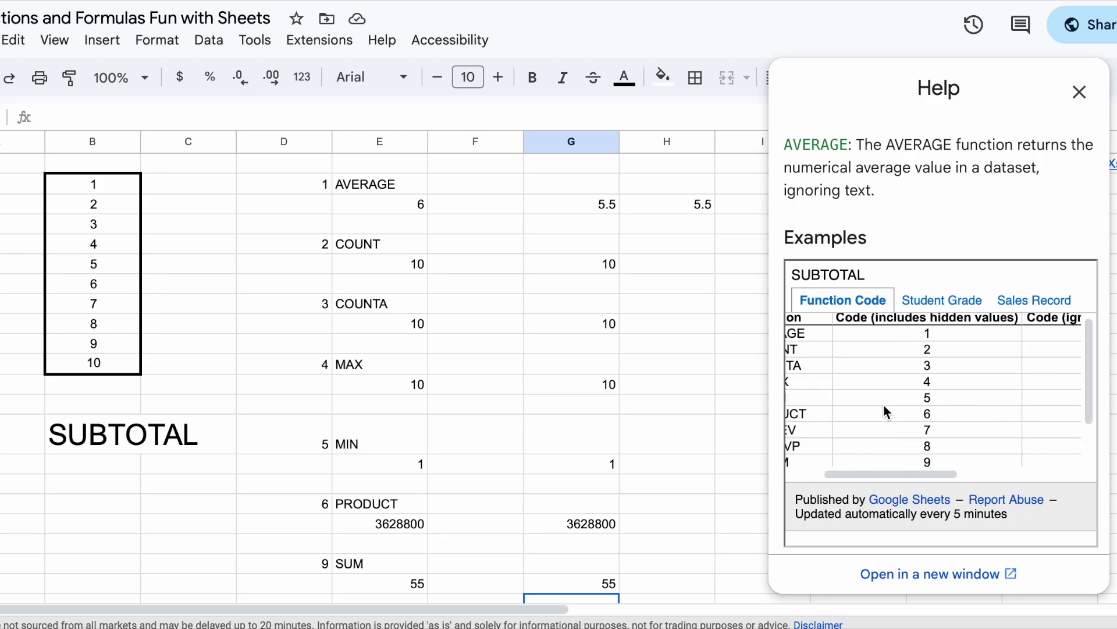
scroll(884, 411, left, 2)
scroll(884, 411, down, 1)
scroll(885, 411, down, 1)
scroll(885, 410, up, 3)
scroll(884, 411, left, 1)
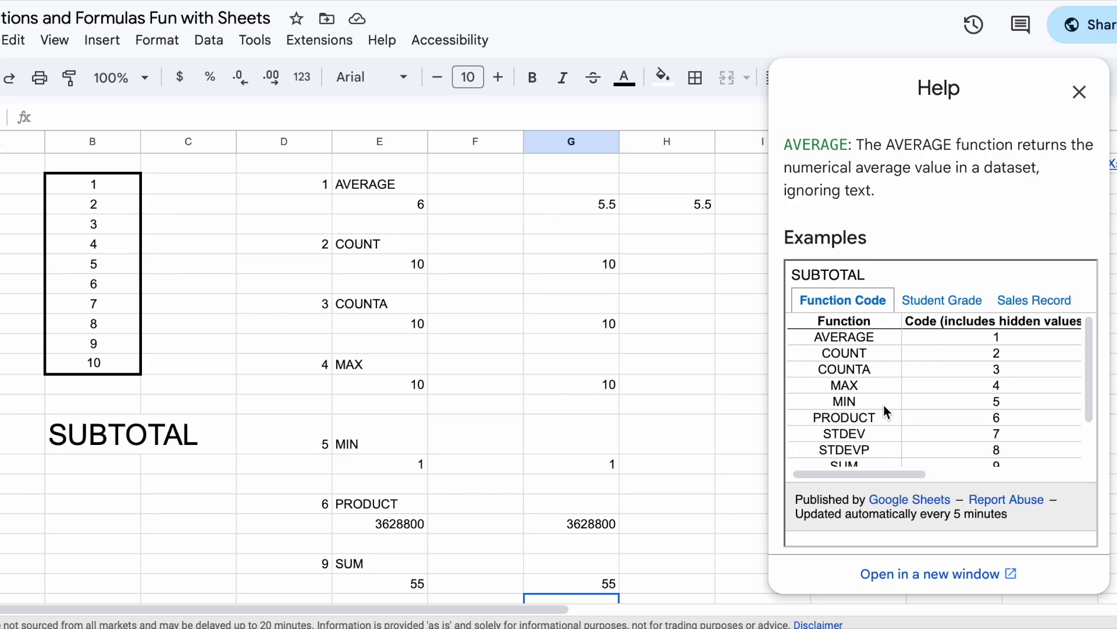
scroll(884, 406, right, 10)
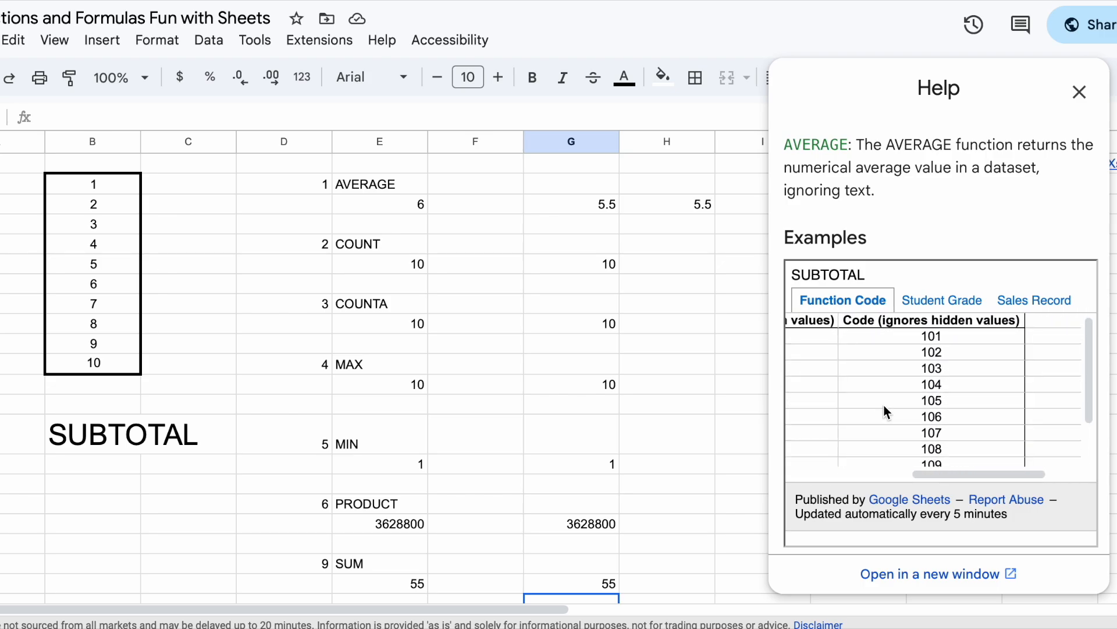
scroll(960, 341, down, 2)
scroll(960, 341, left, 3)
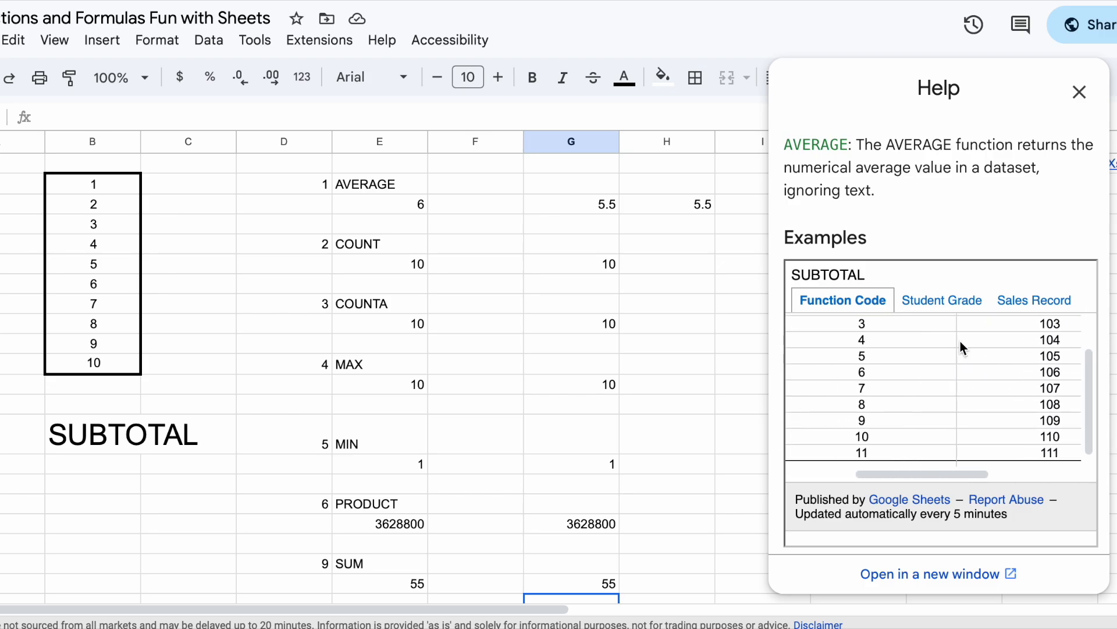
scroll(960, 341, left, 3)
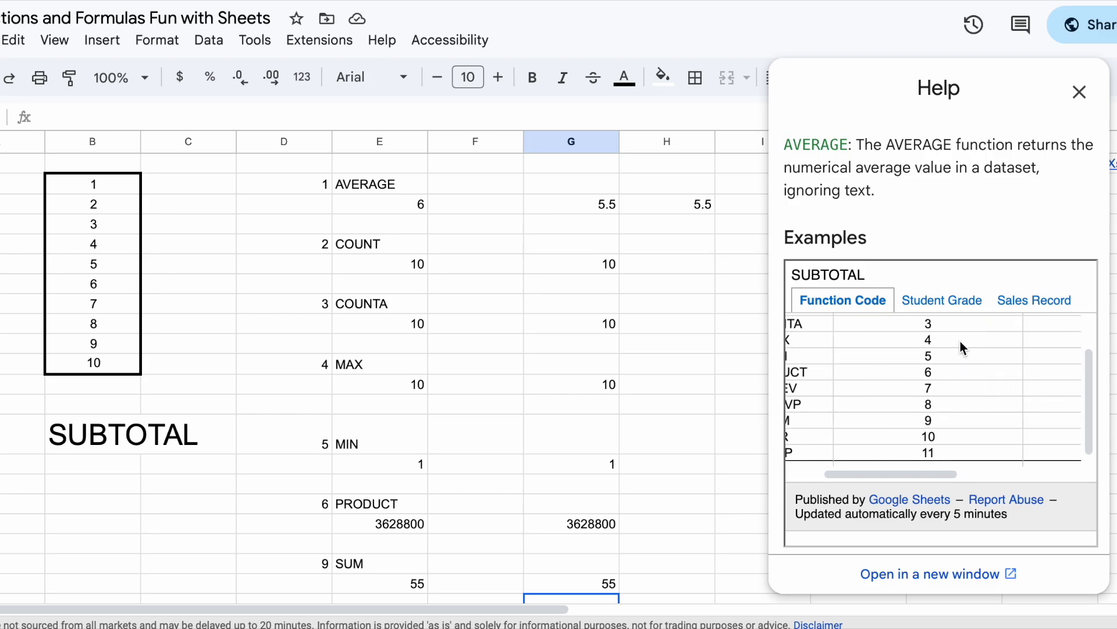
click(686, 334)
scroll(686, 334, down, 4)
scroll(686, 334, up, 4)
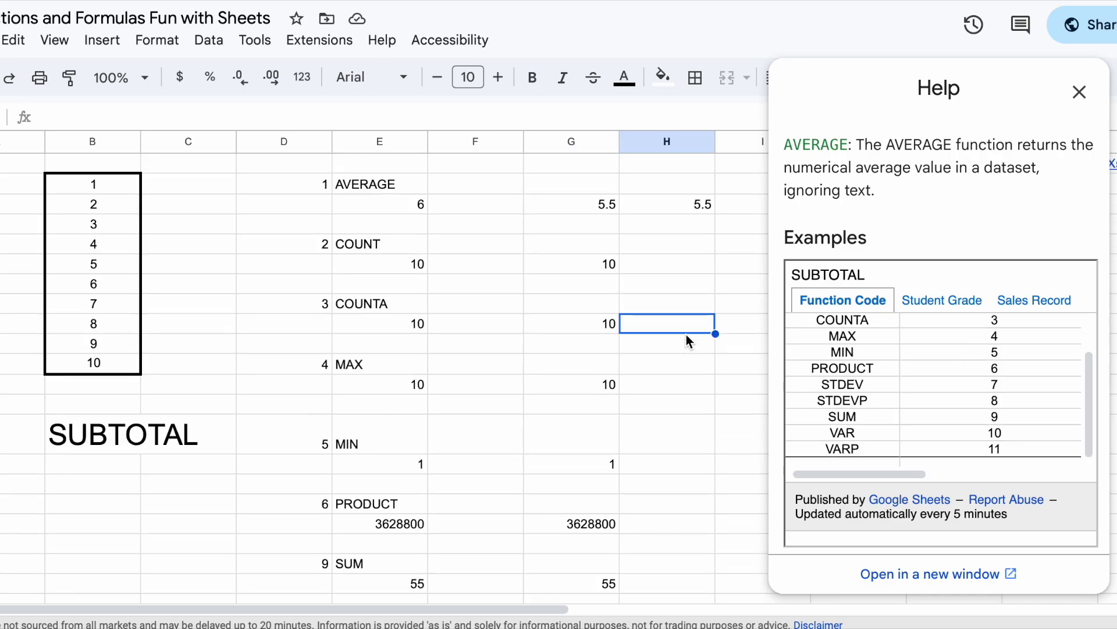